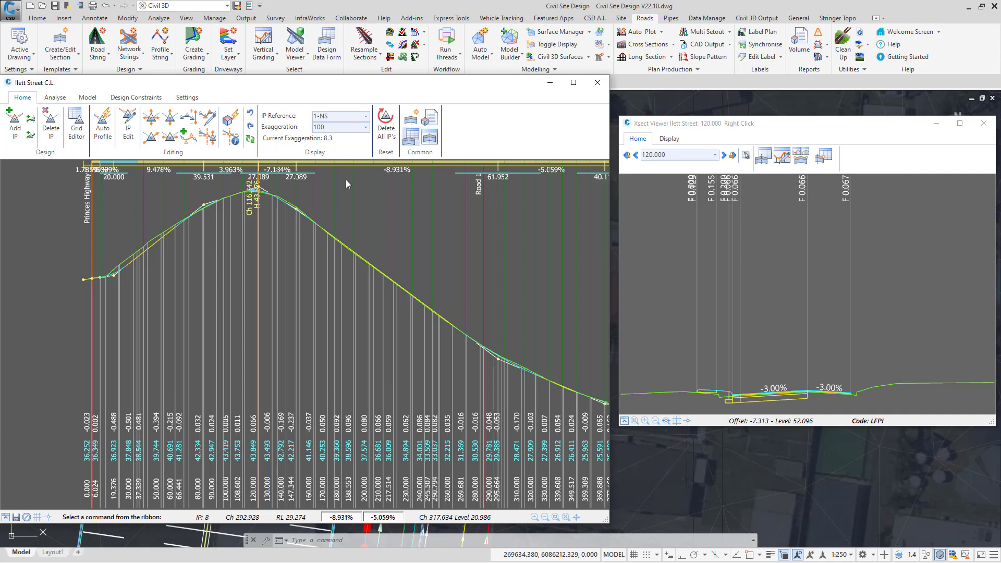
Turn on the grid and crosshair displays in both the Ilett Street profile window and the cross-section viewer
left_click(37, 518)
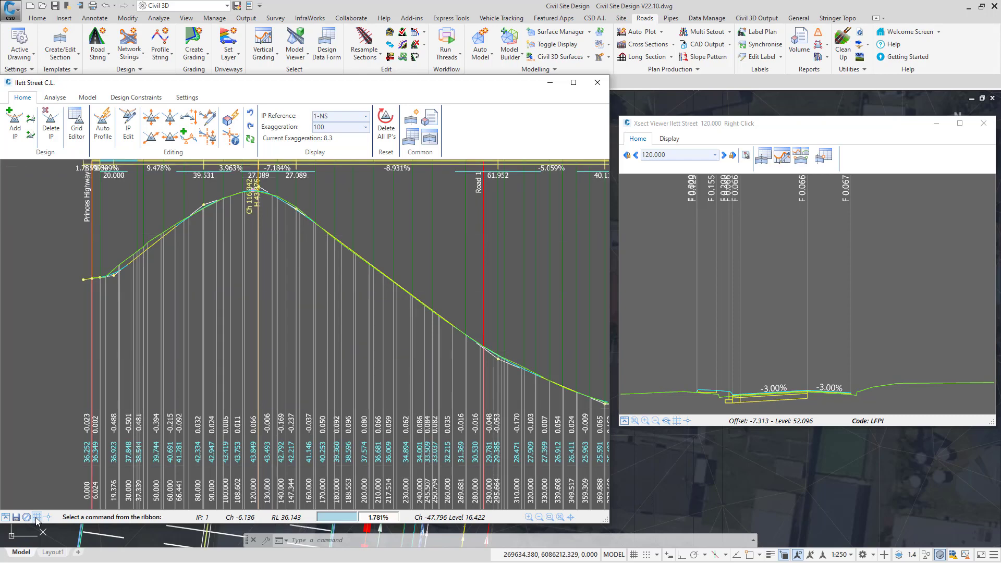
left_click(677, 420)
left_click(677, 421)
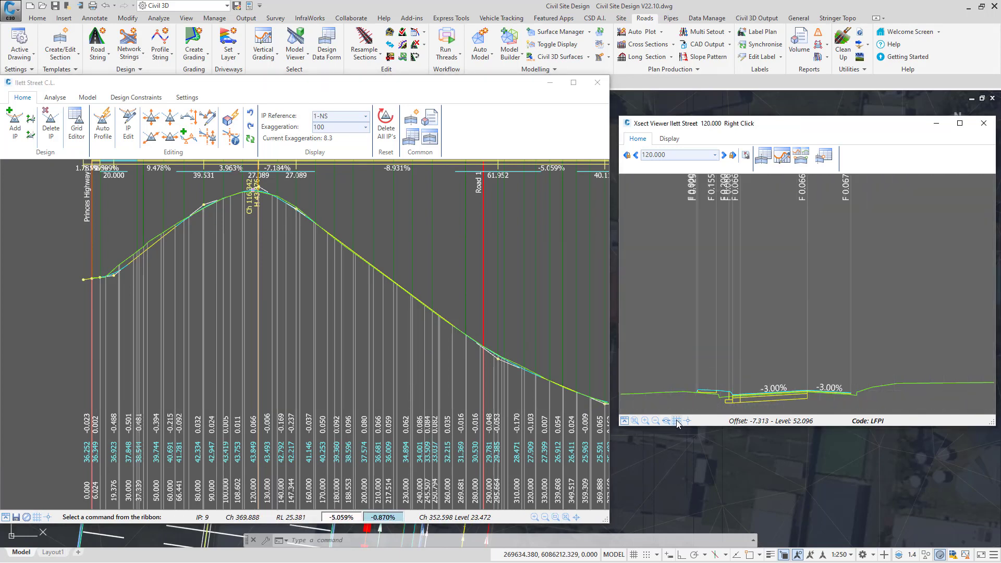
left_click(48, 517)
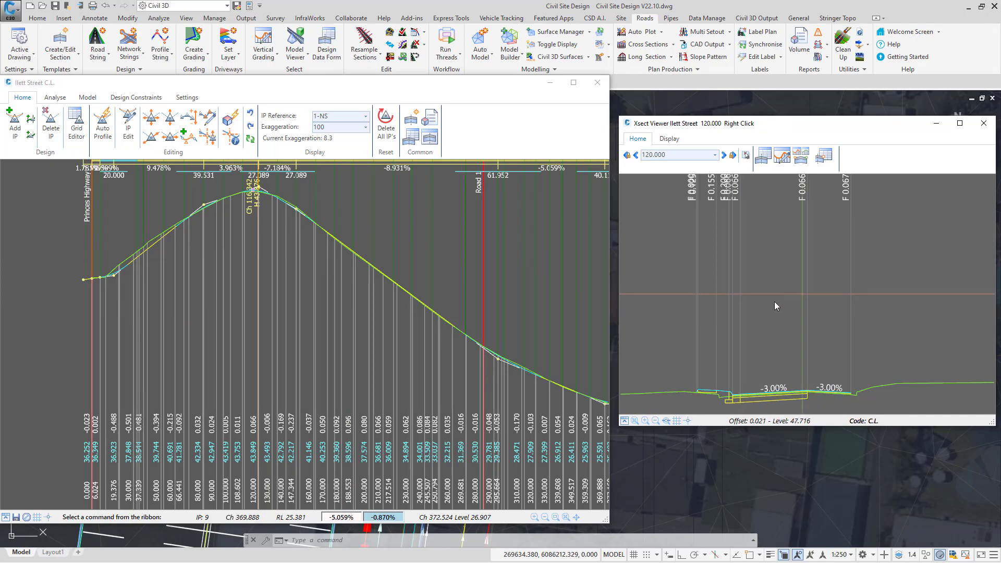
left_click(678, 421)
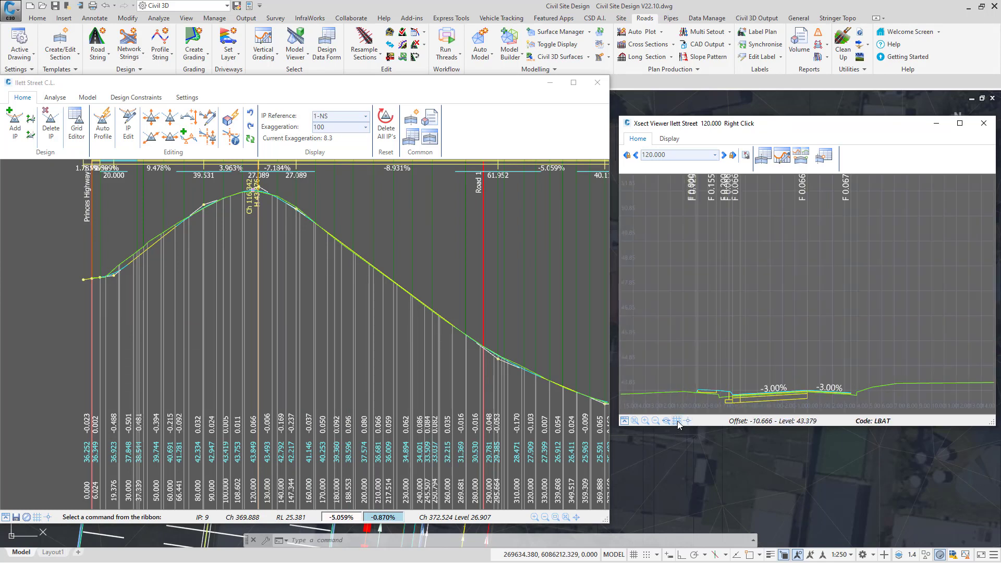
left_click(37, 517)
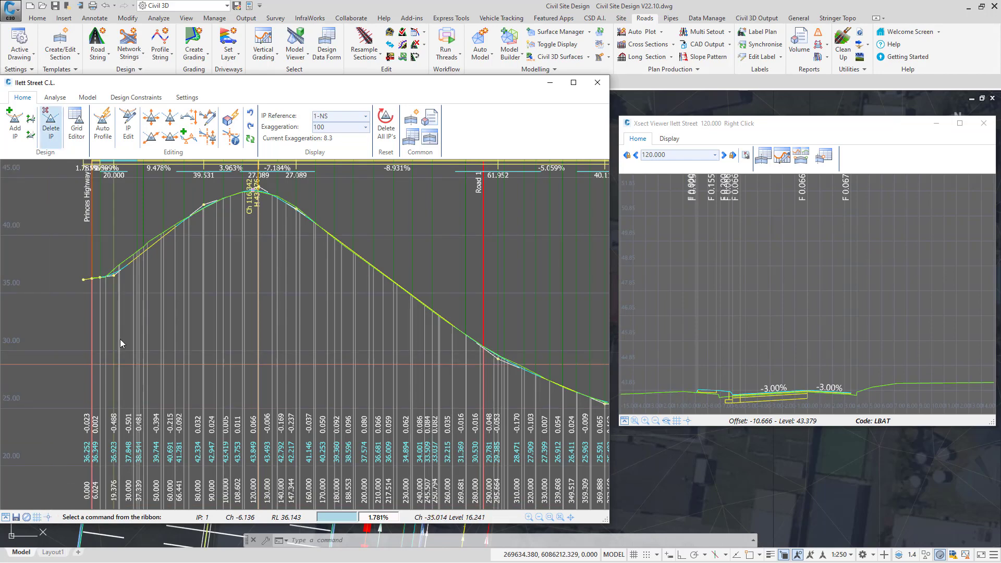
Review the grid and crosshair settings of the vertical grading editor, closing them unchanged, and open the cross-section viewer's display settings
left_click(191, 99)
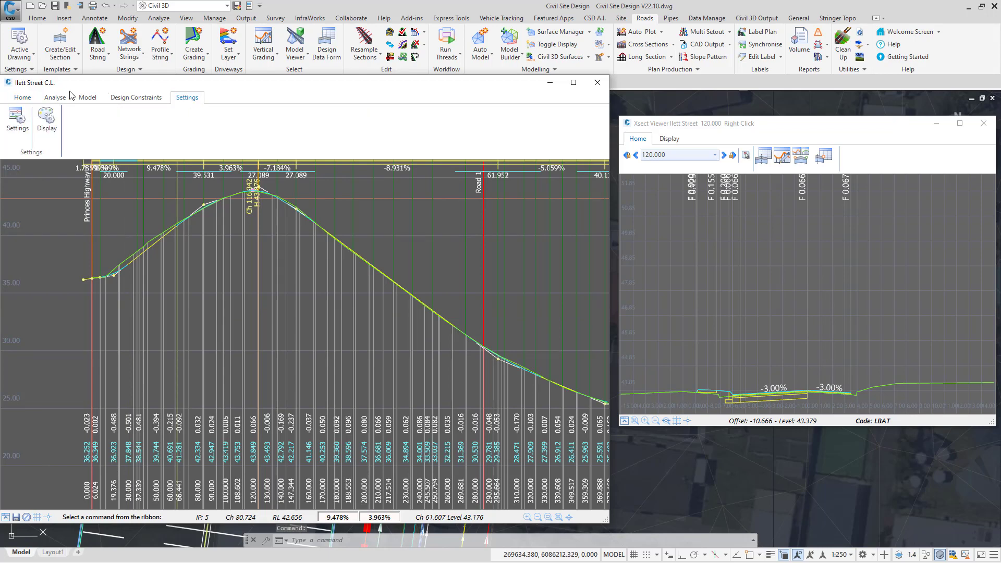
left_click(17, 120)
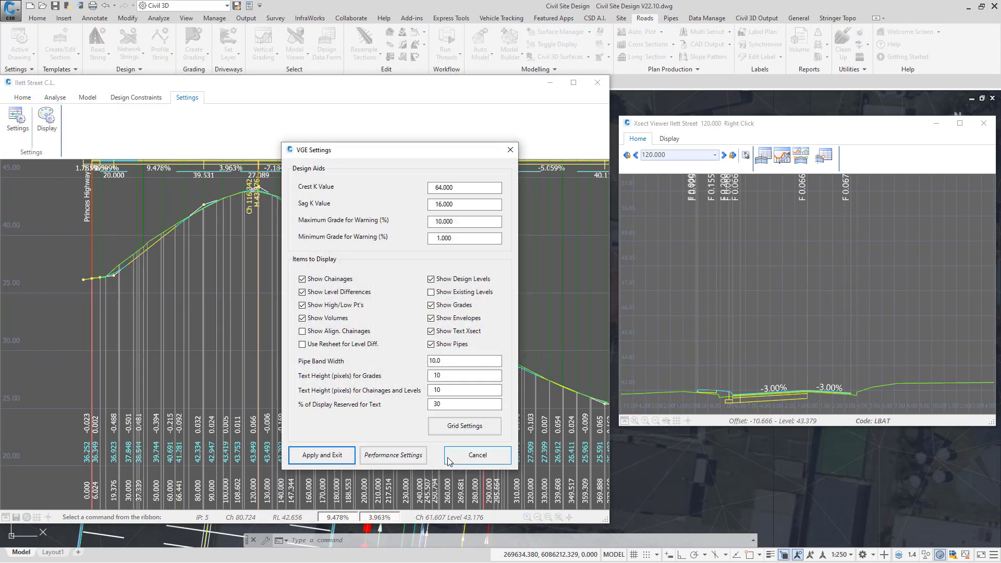
left_click(462, 429)
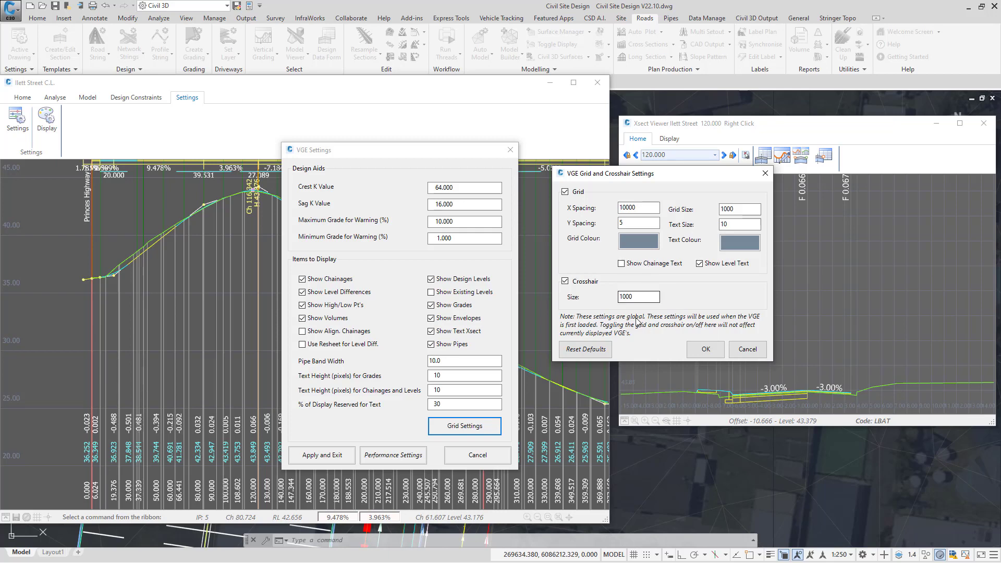
left_click(748, 348)
left_click(509, 149)
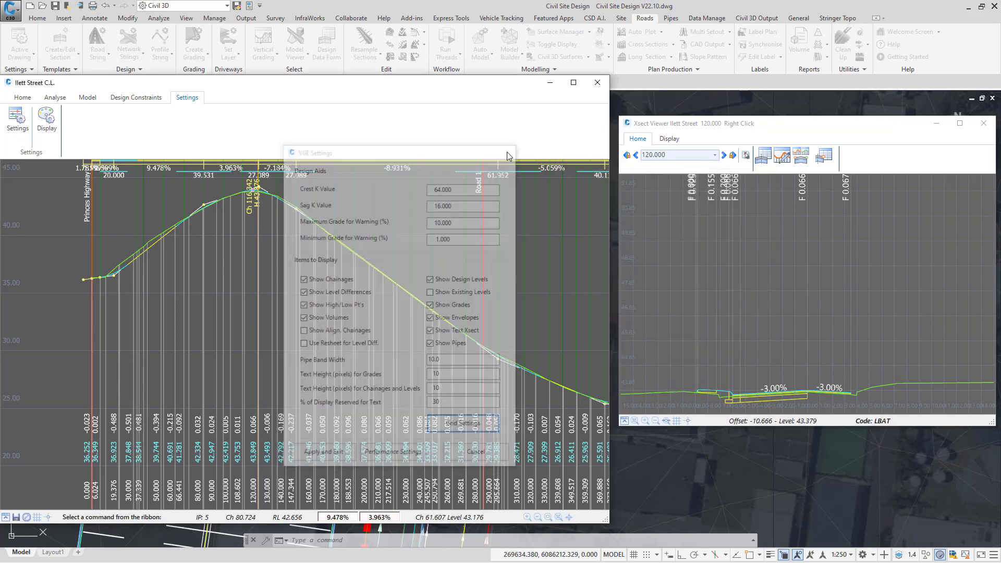
left_click(670, 139)
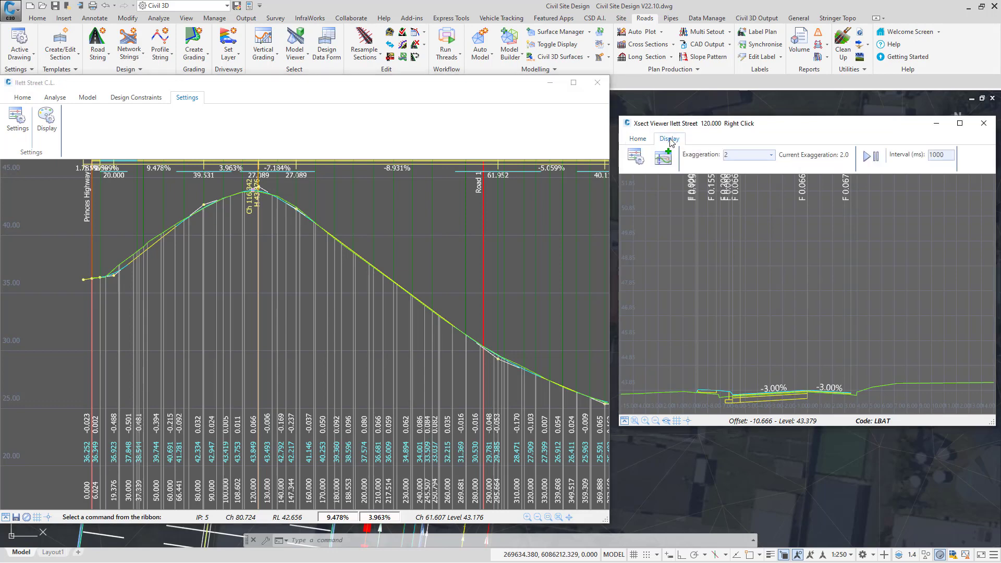
left_click(635, 159)
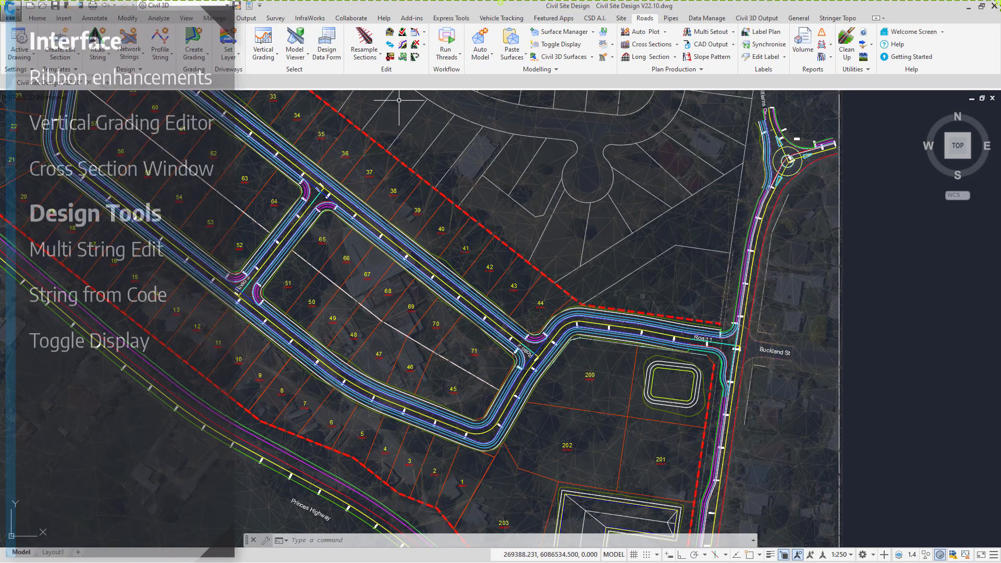
Use Multi Edit to assign the PST-Combined Lidar and Topo surface to Road 1, Road 2 and Road 3, and calculate the strings
left_click(367, 58)
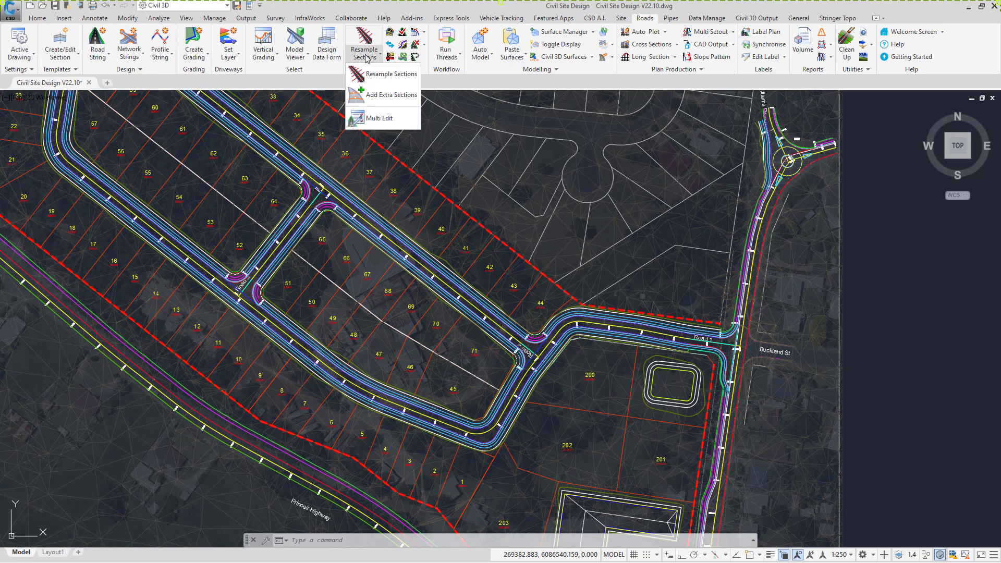
left_click(408, 119)
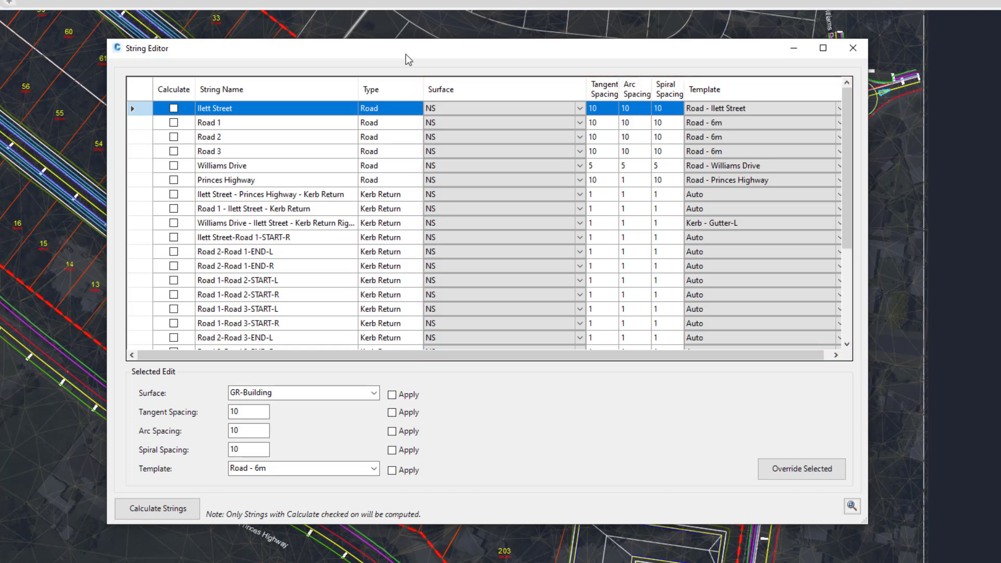
left_click(222, 125)
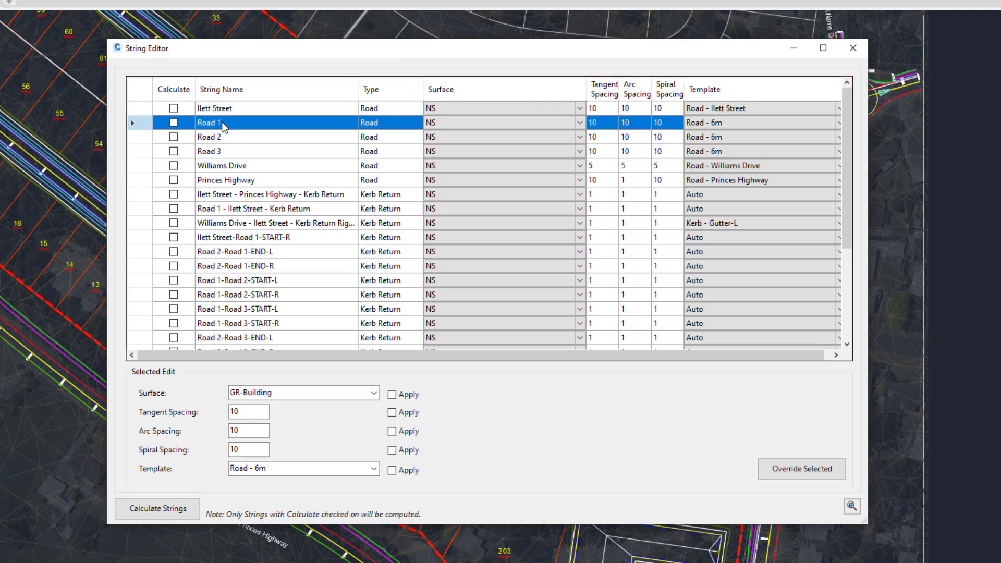
left_click(226, 152, "shift")
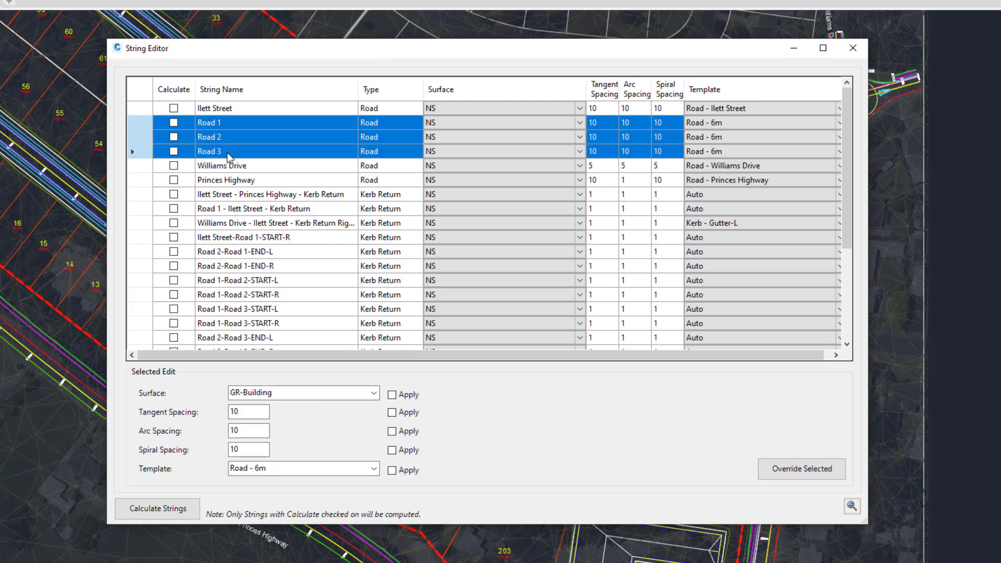
left_click(374, 393)
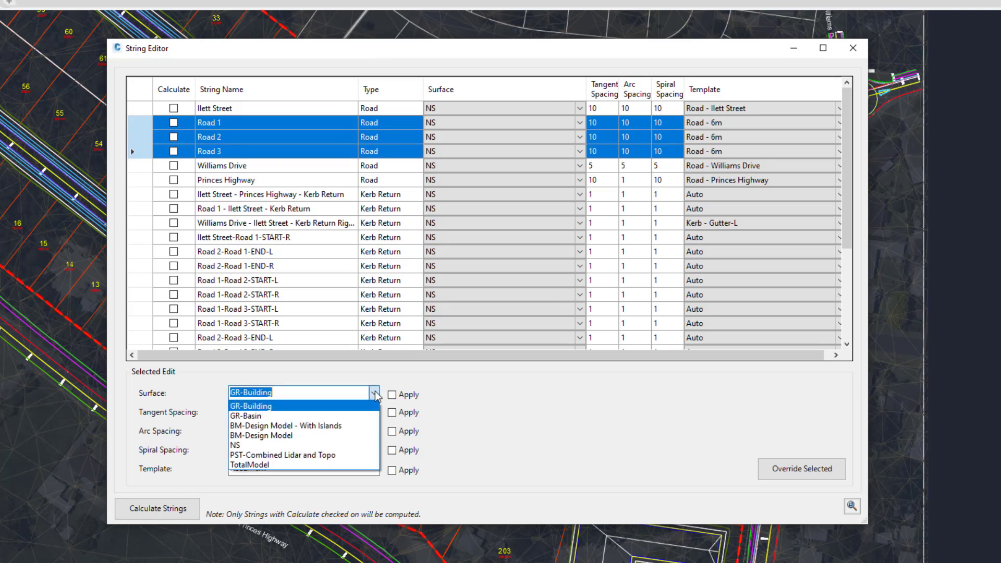
left_click(313, 456)
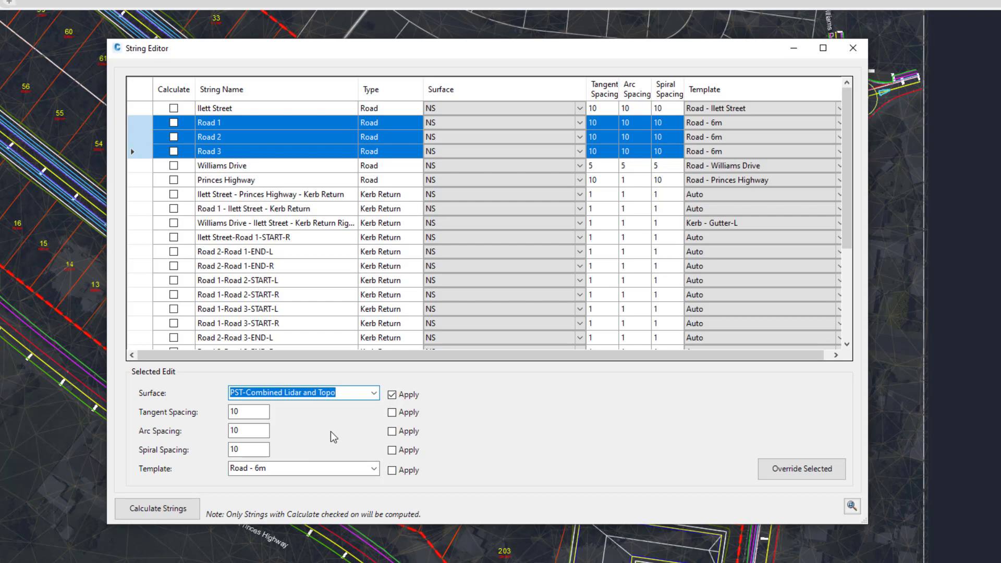
left_click(812, 471)
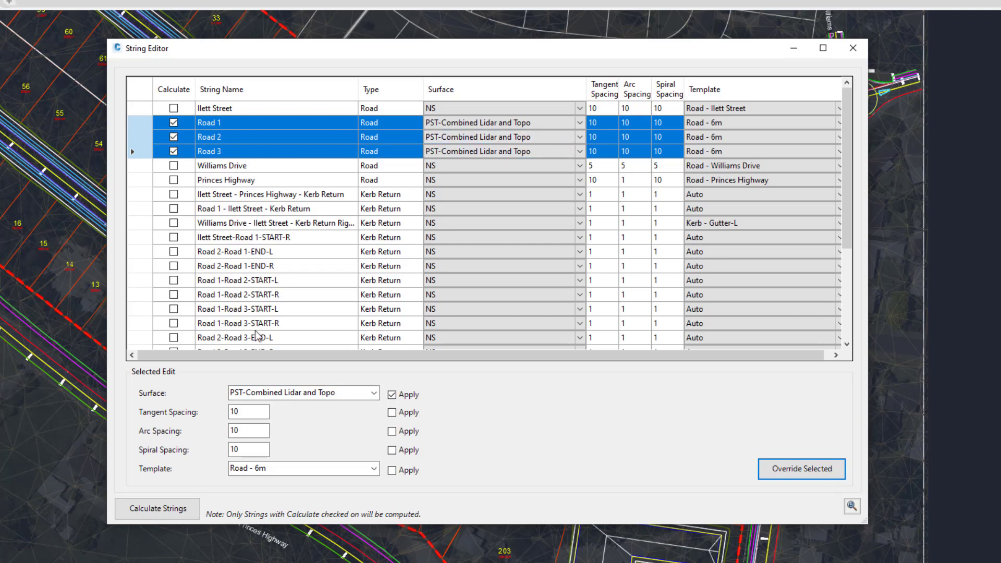
left_click(172, 508)
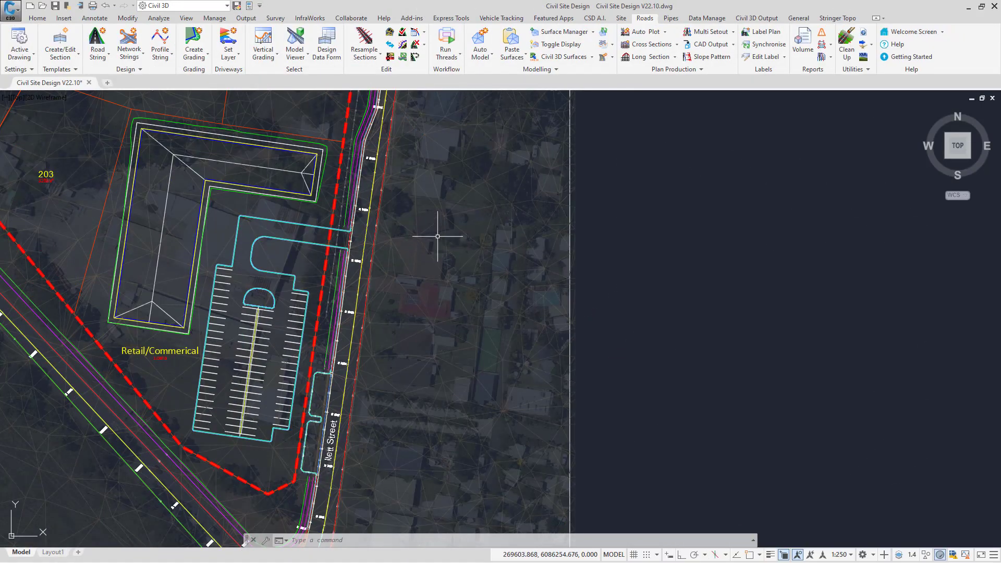
Set up a String from Code for Ilett Street using the Design Model - With Islands model and code LFPO
left_click(167, 59)
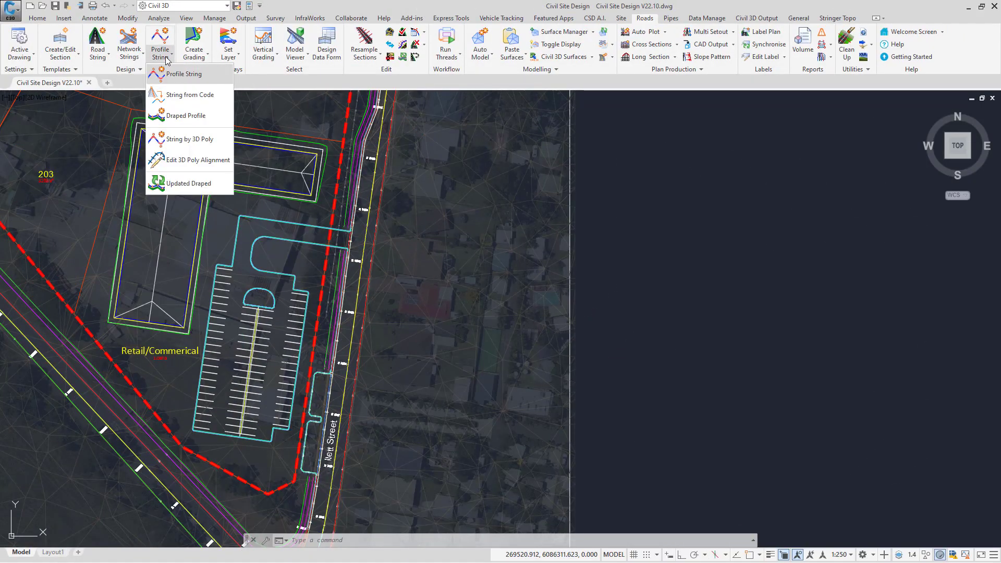
left_click(184, 96)
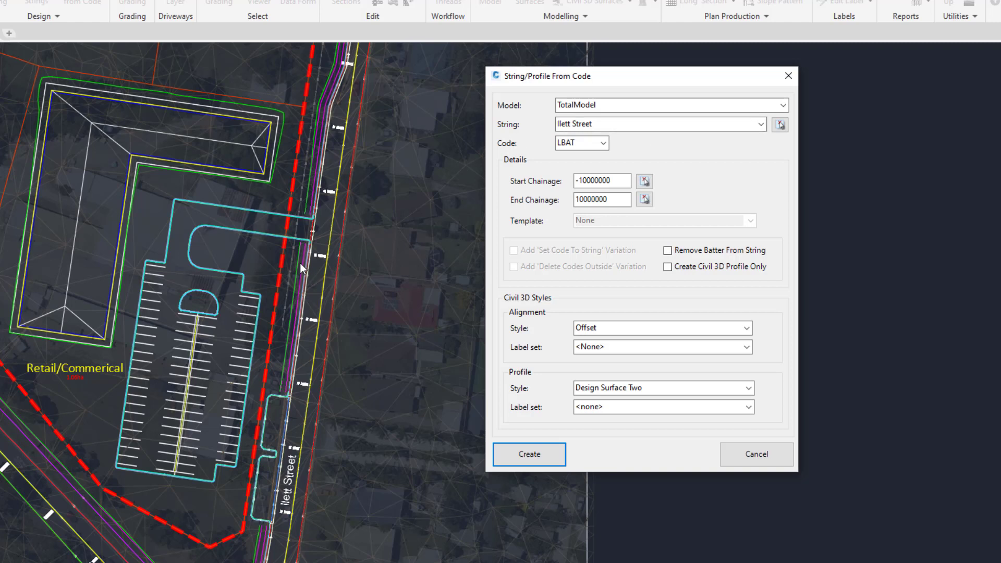
left_click(327, 270)
left_click(263, 531)
left_click(283, 355)
left_click(782, 105)
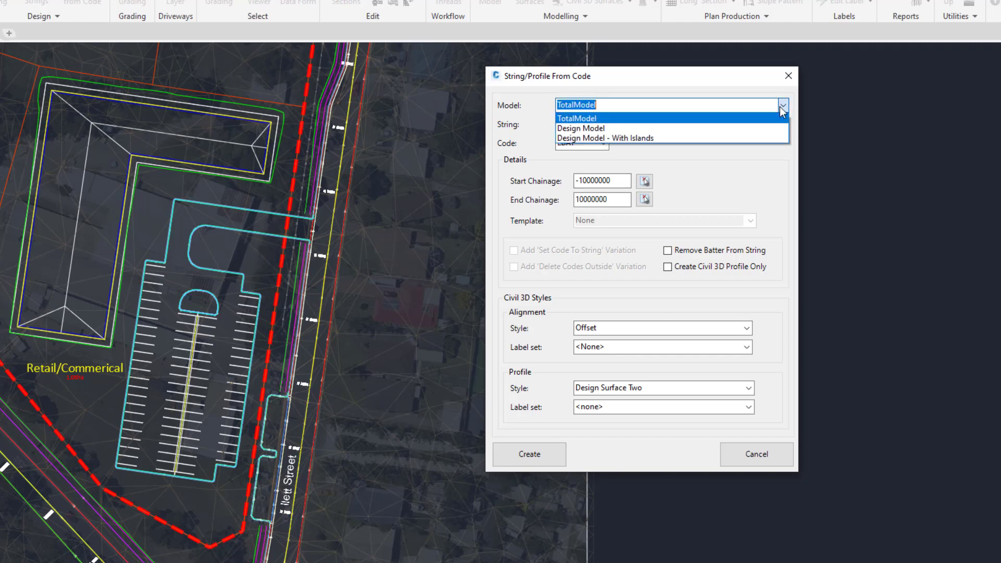
left_click(737, 137)
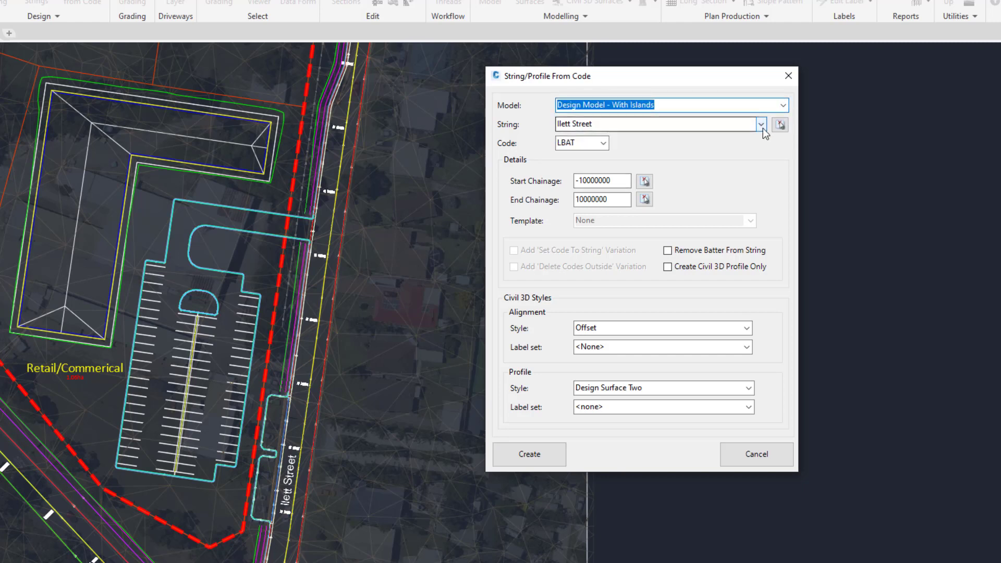
left_click(336, 196)
left_click(606, 143)
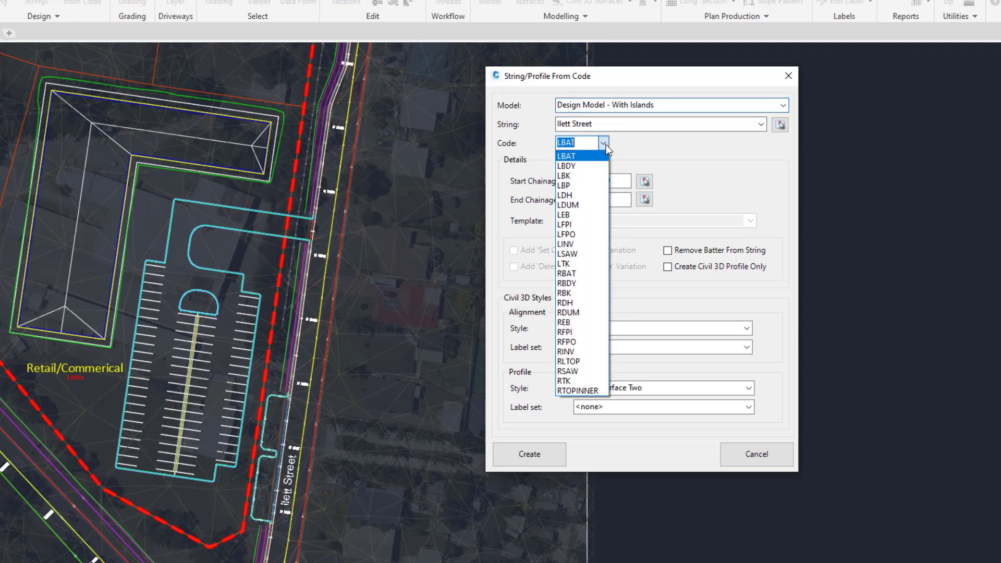
left_click(572, 235)
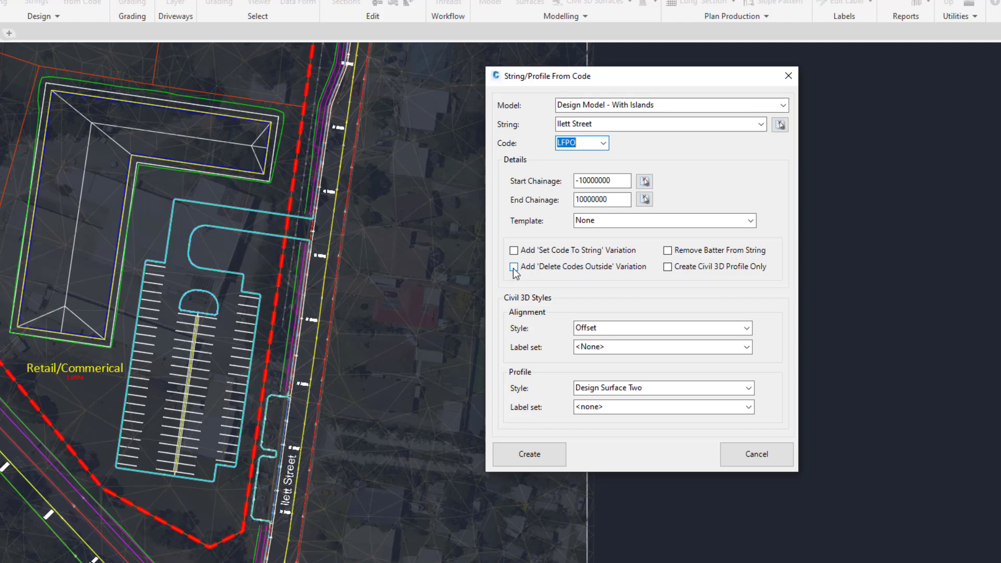
Set the alignment style to String, leave Create Civil 3D Profile Only off, and create the strings
left_click(705, 269)
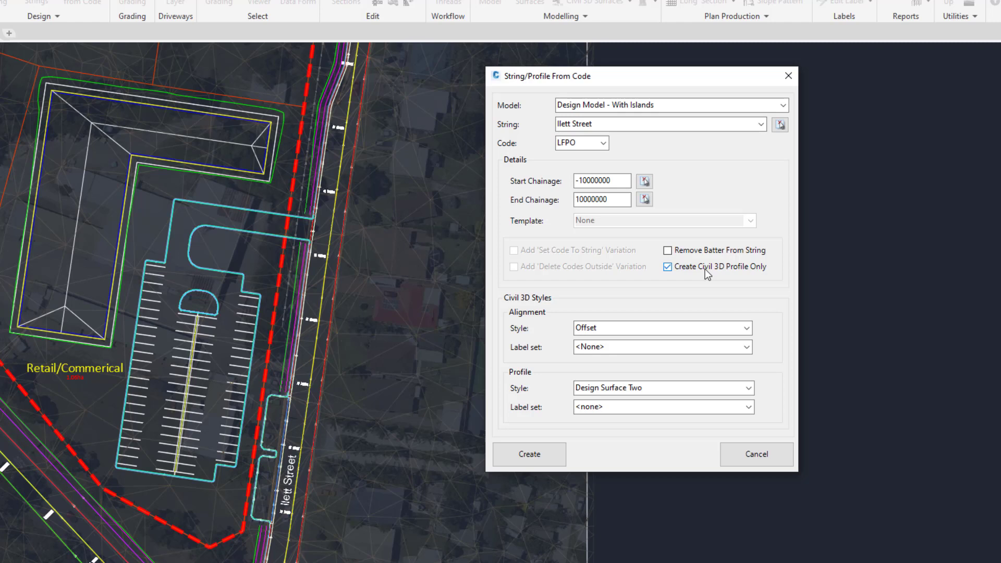
left_click(705, 269)
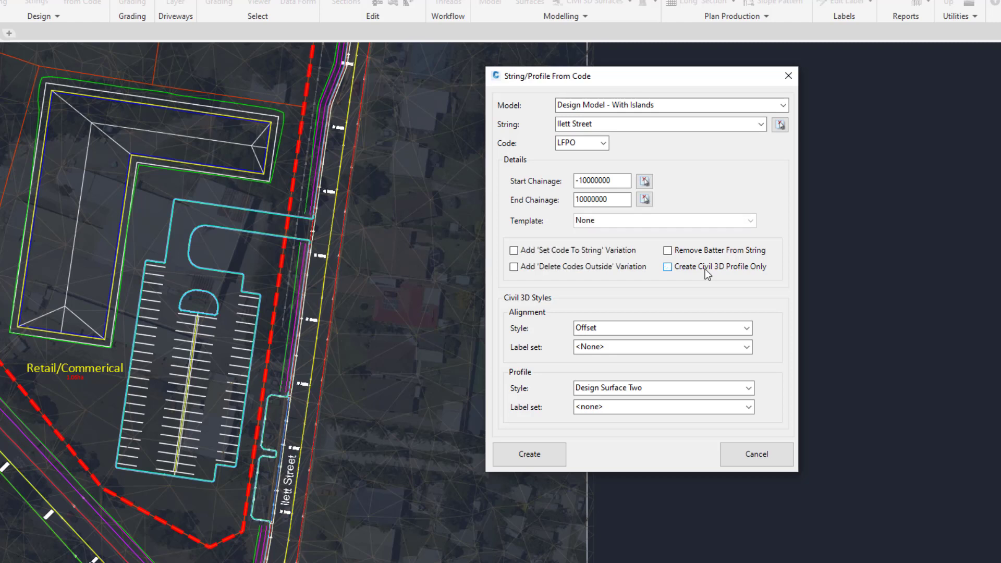
left_click(747, 329)
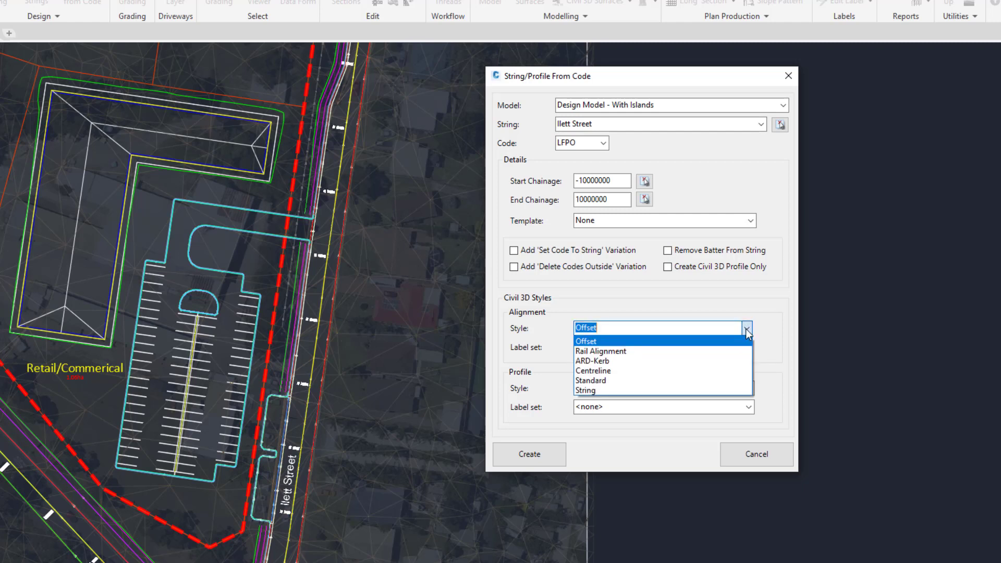
left_click(597, 389)
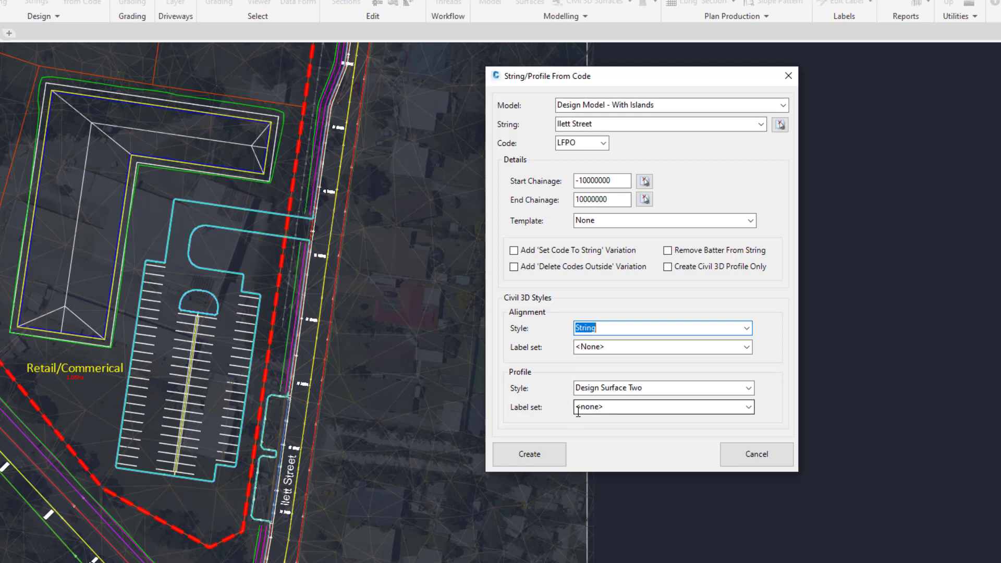
left_click(546, 455)
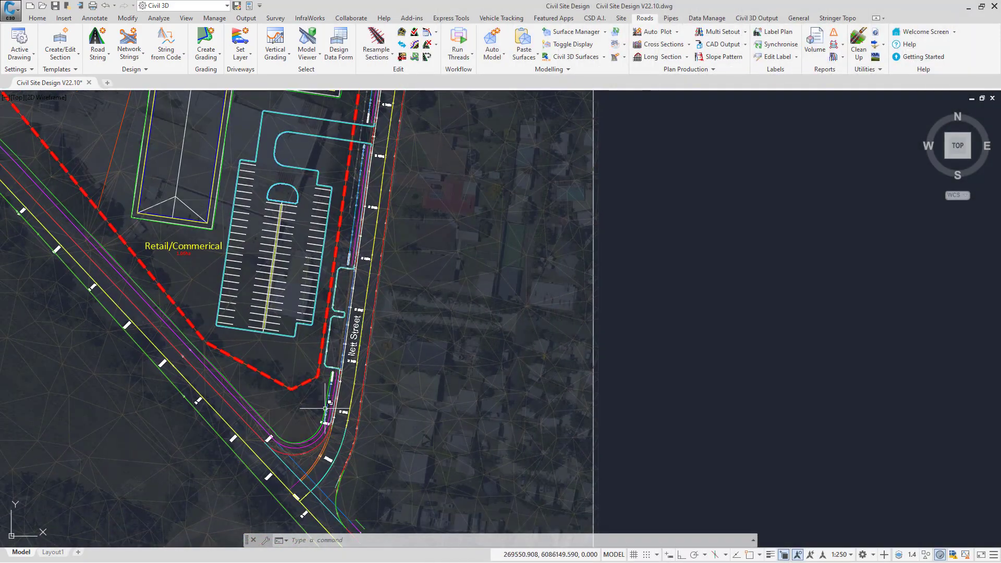
Examine the LFPO alignments created along the car park side of Ilett Street, including their ends at the driveway and parking bay openings
scroll(318, 411, "up", 8)
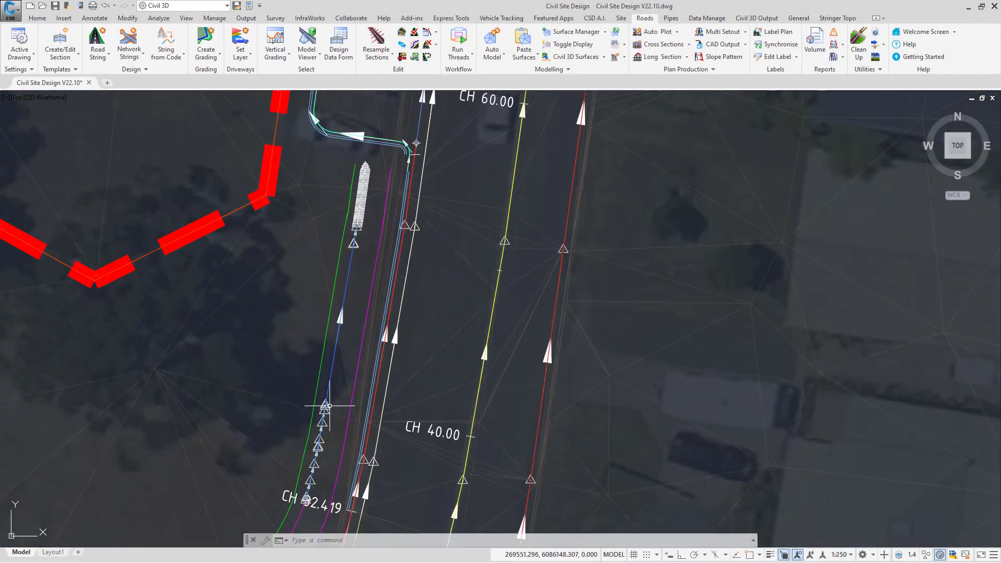
left_click(325, 407)
scroll(328, 407, "down", 5)
scroll(337, 310, "up", 2)
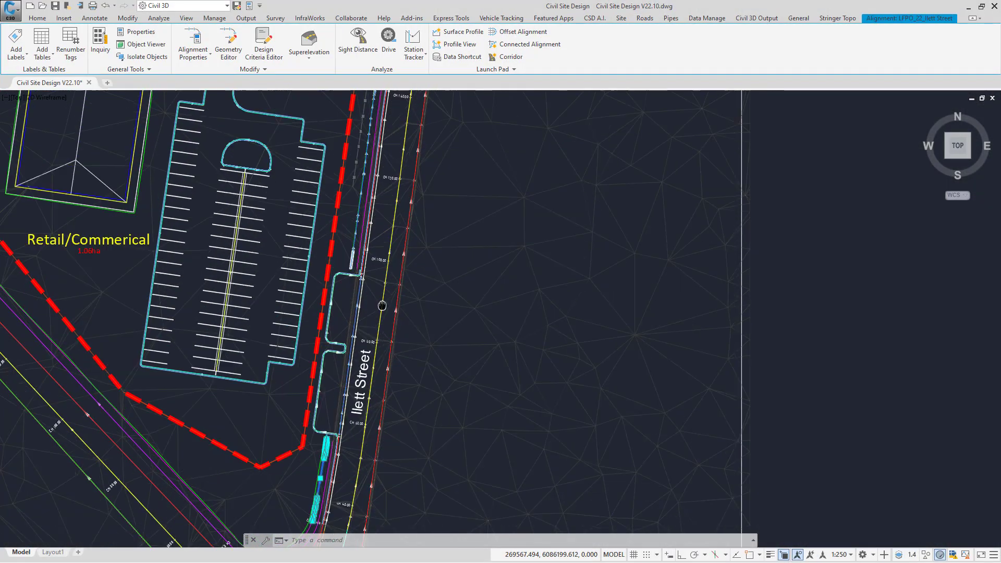
scroll(337, 310, "up", 4)
left_click(372, 359)
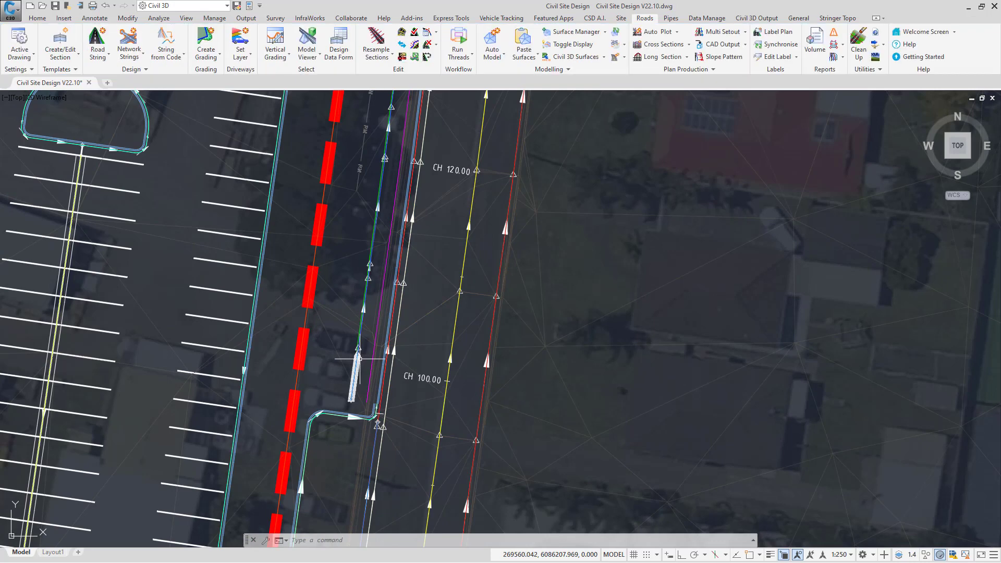
key("Escape")
scroll(376, 354, "down", 4)
scroll(407, 354, "up", 3)
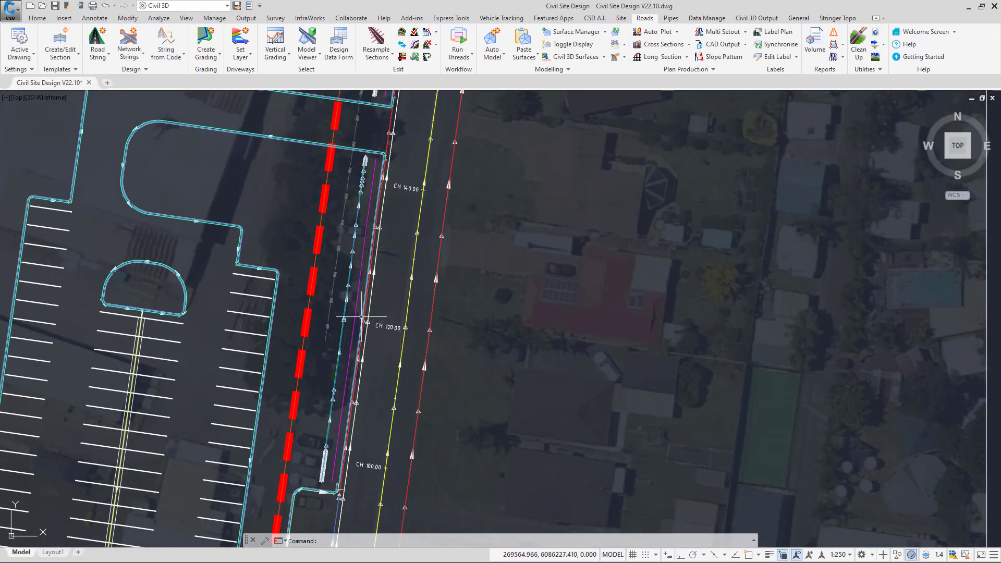
Inspect the LFPO_23 Ilett Street profile in Vertical Grading and review the reference surface entry in its Auto Profile settings
left_click(266, 34)
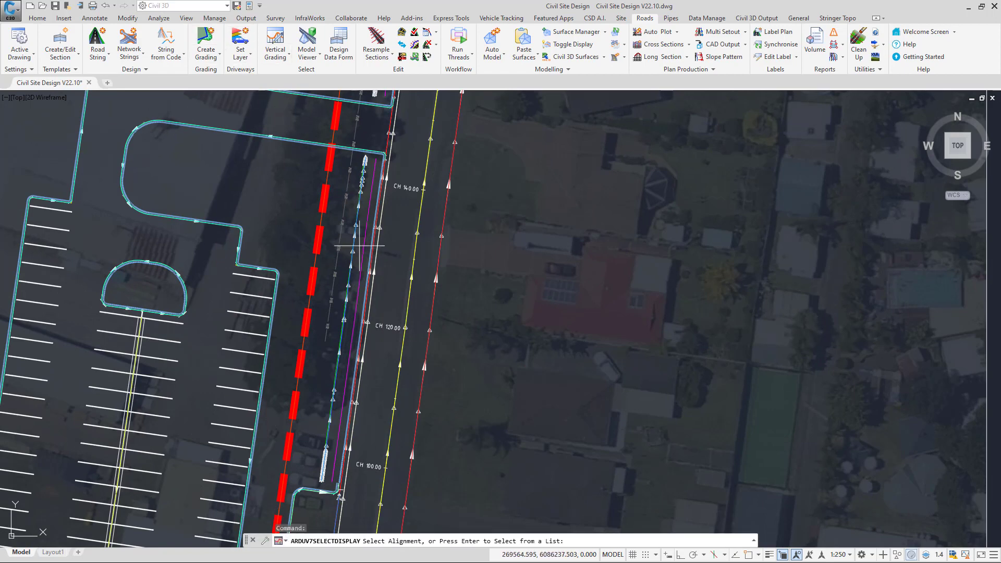
key("Return")
left_click(578, 346)
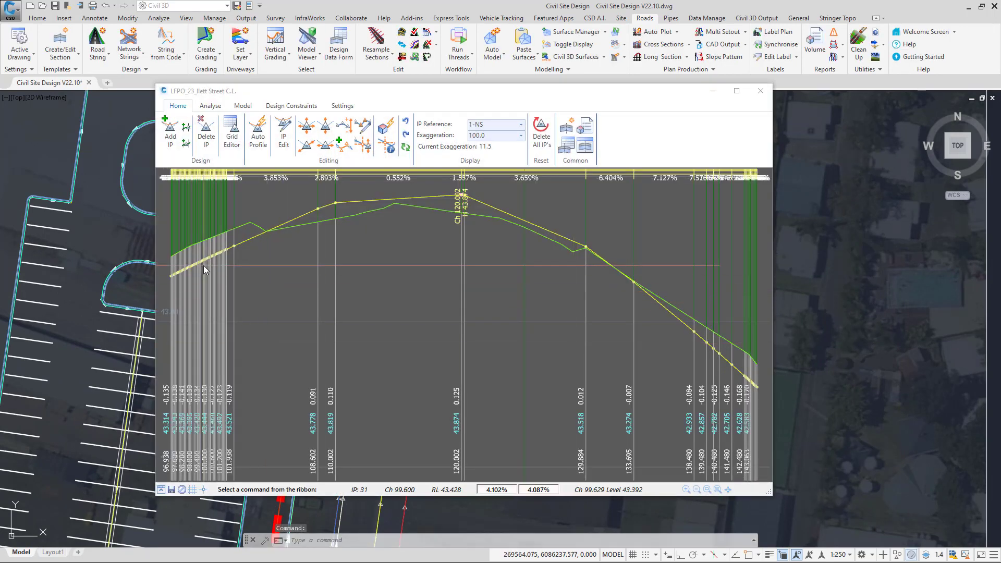
left_click(258, 134)
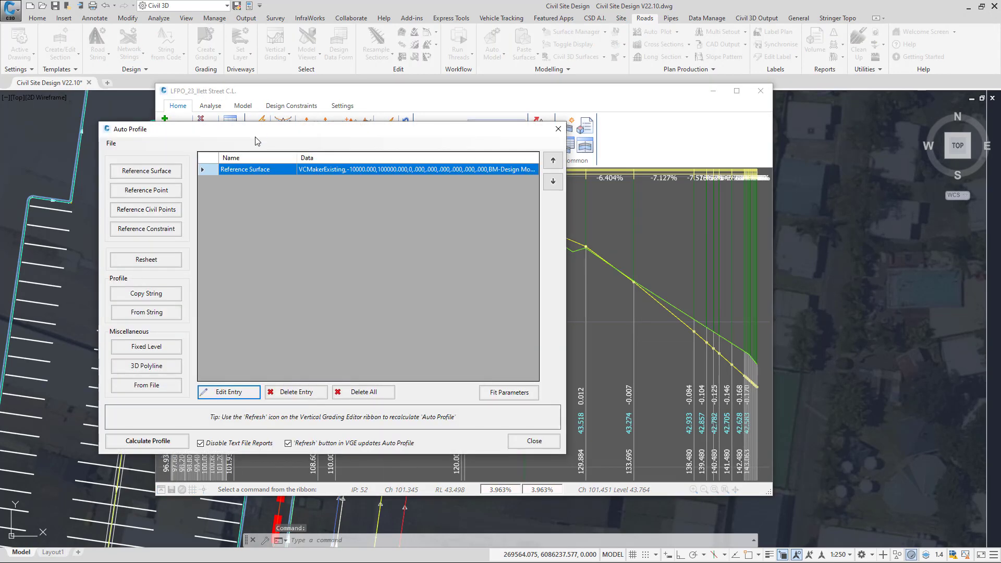
double_click(312, 170)
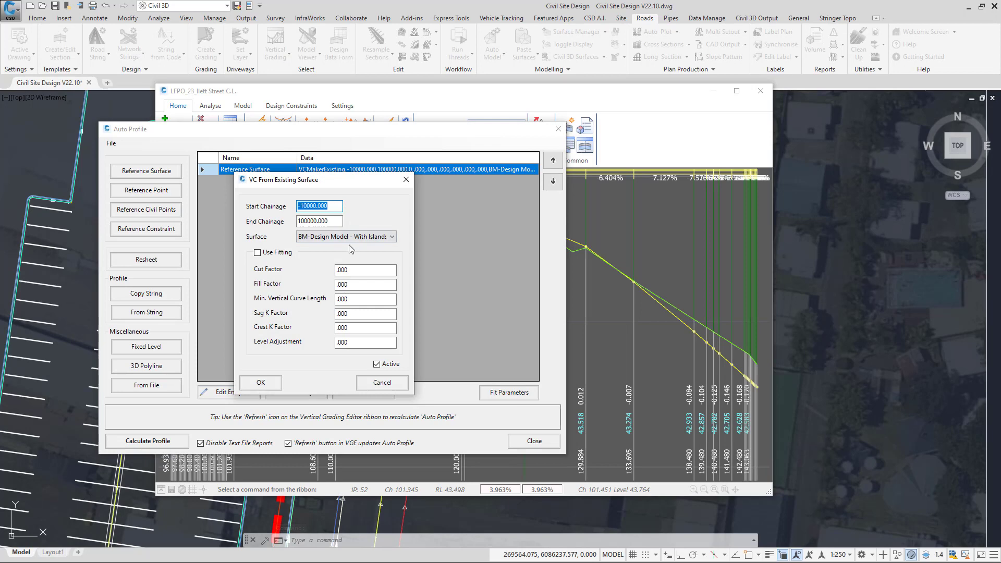
left_click(387, 390)
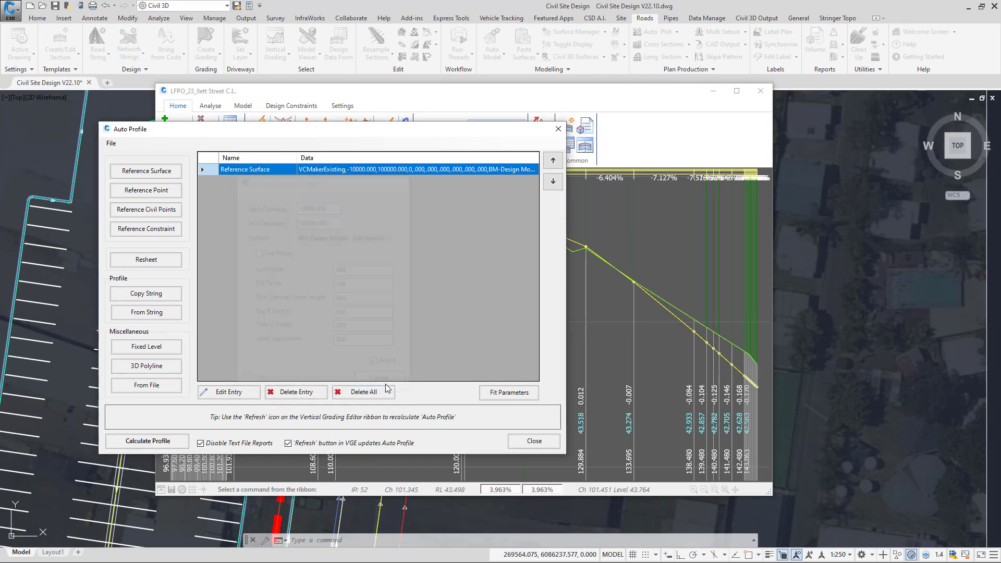
left_click(558, 128)
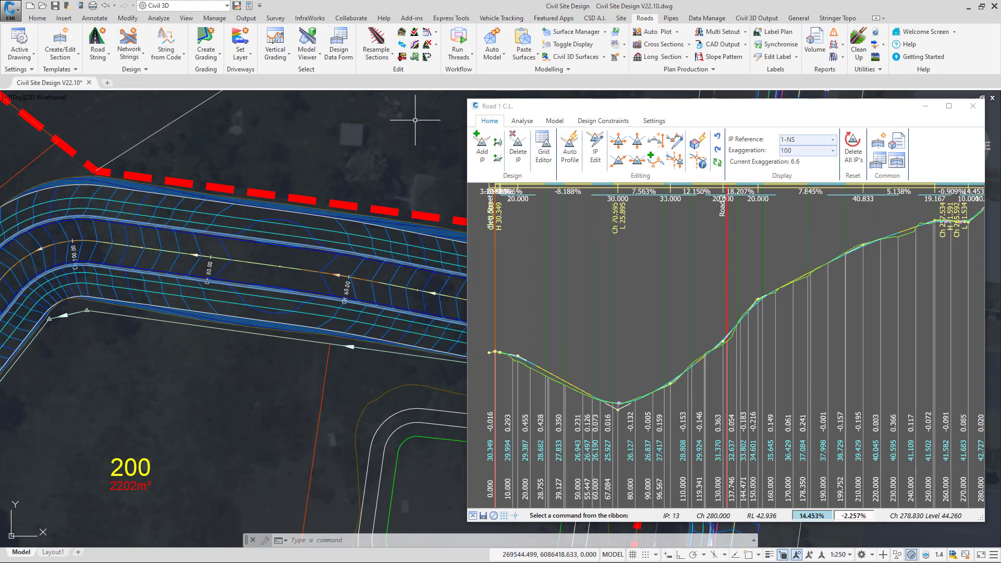
Set TotalModel's display with Fast Draw off and CAD Entities on in the models and linework settings
left_click(567, 46)
left_click(612, 203)
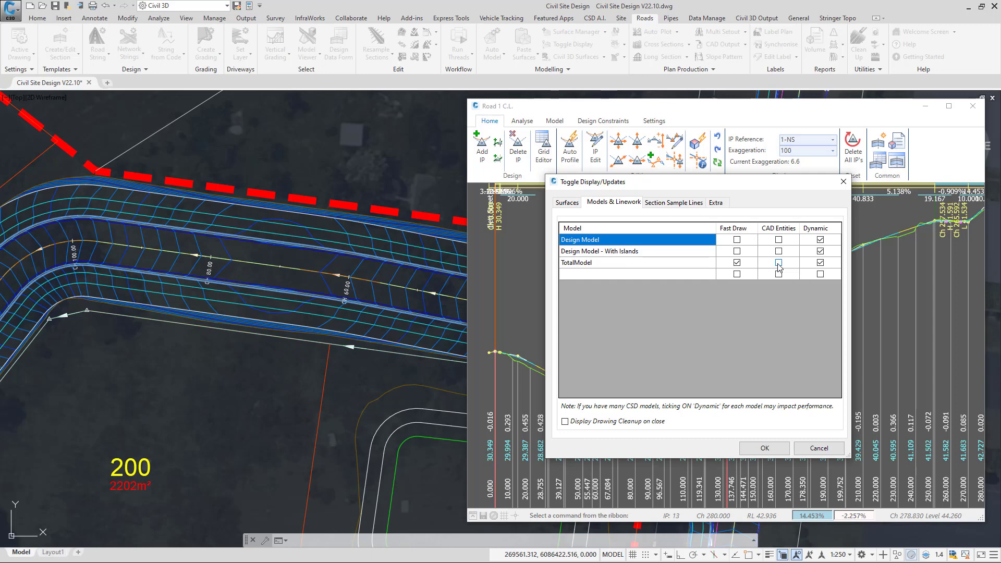
left_click(751, 266)
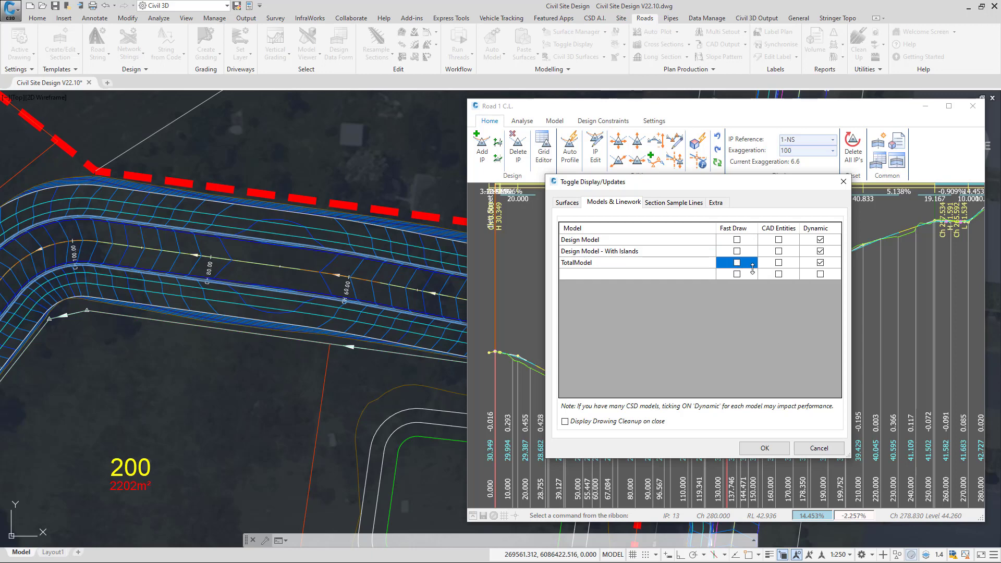
left_click(779, 263)
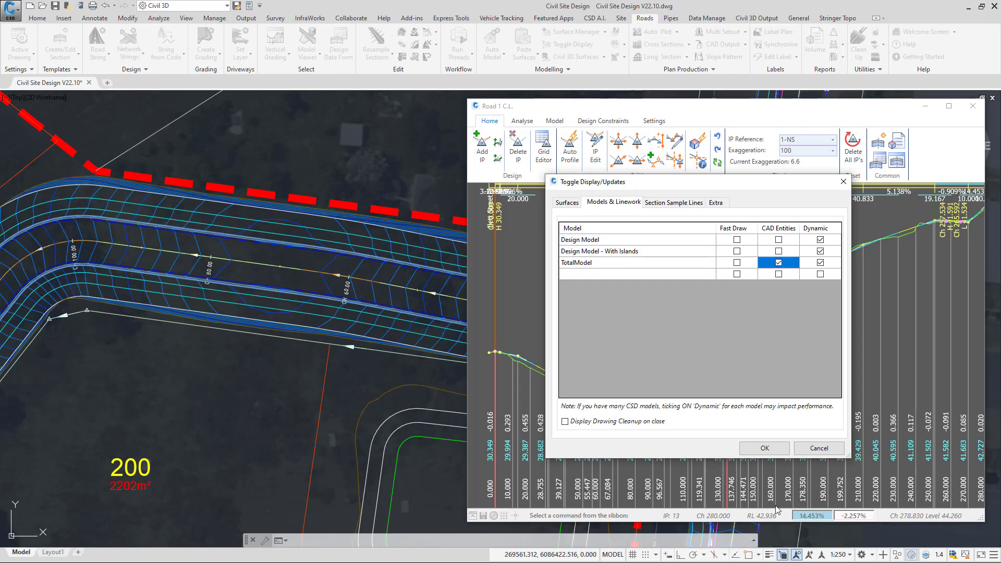
left_click(764, 449)
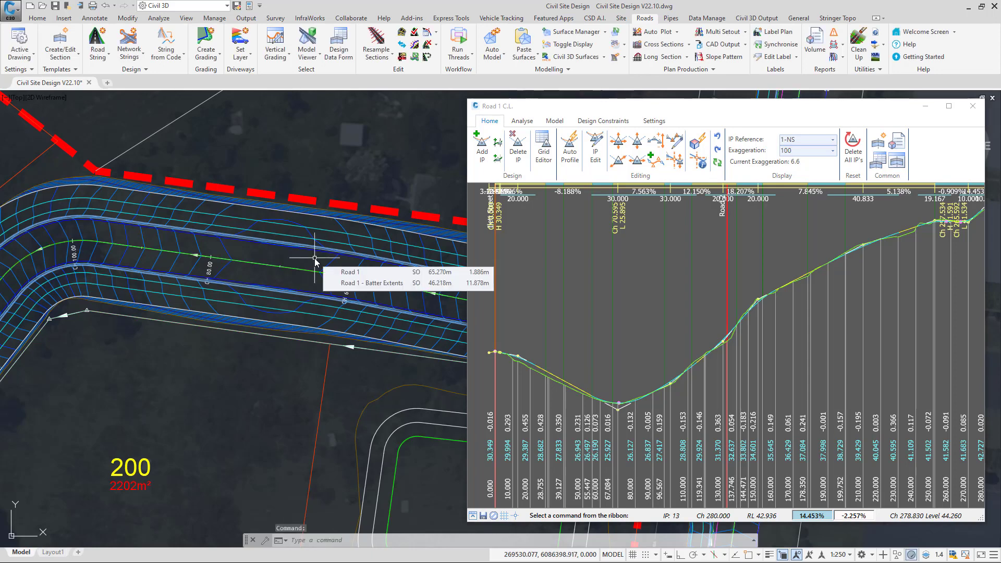
Check that the Road 1 model strings can be selected as CAD entities, and clear the selection
left_click(292, 237)
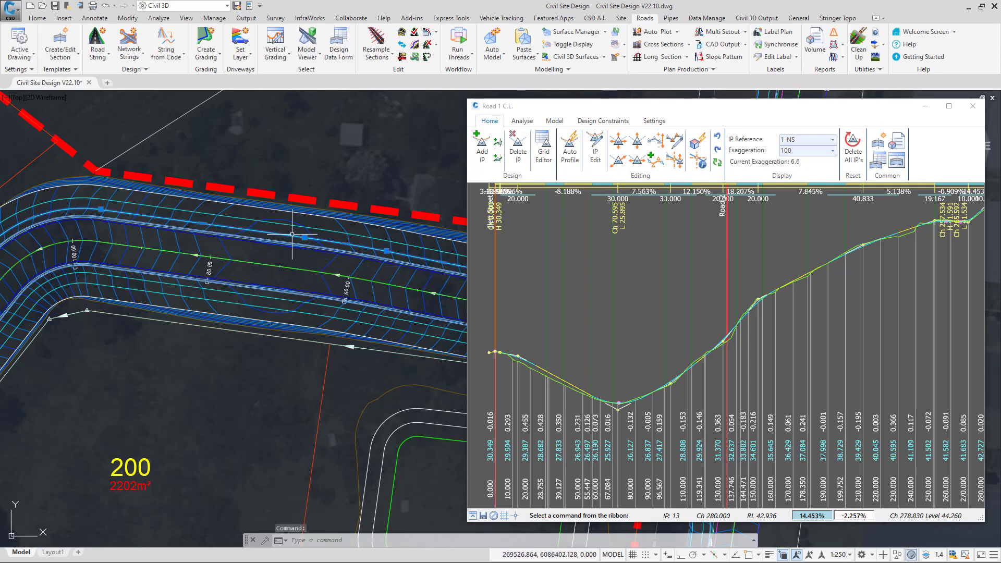
left_click(227, 216)
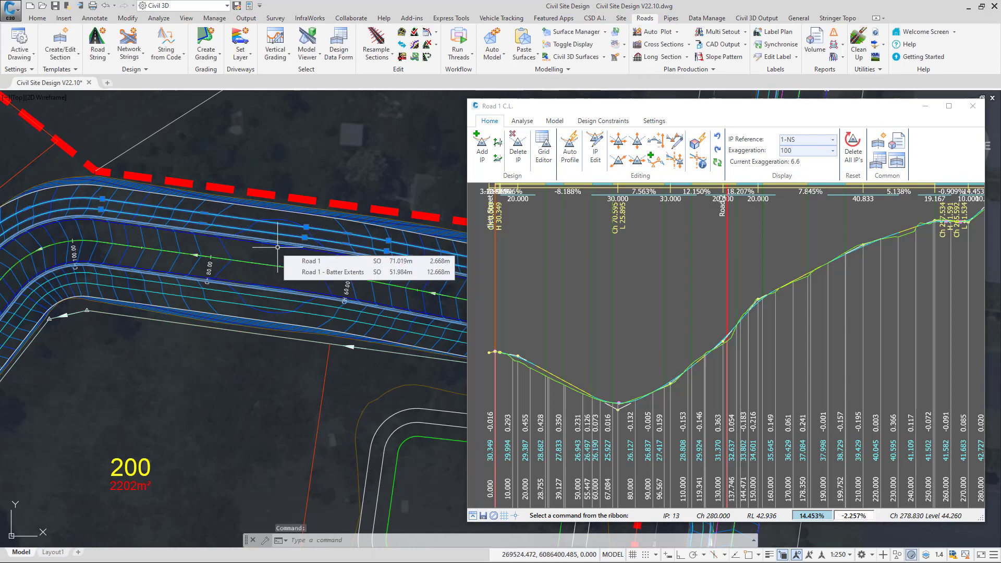
key("Escape")
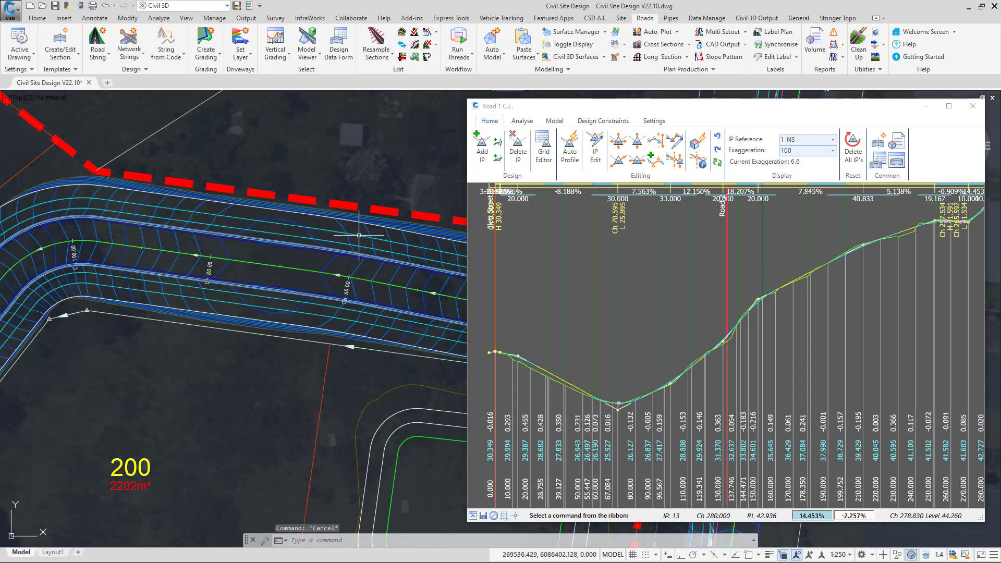
Raise the Road 1 profile's IP at chainage 70 to a level of about 29.77 and regenerate the drawing
left_click(637, 141)
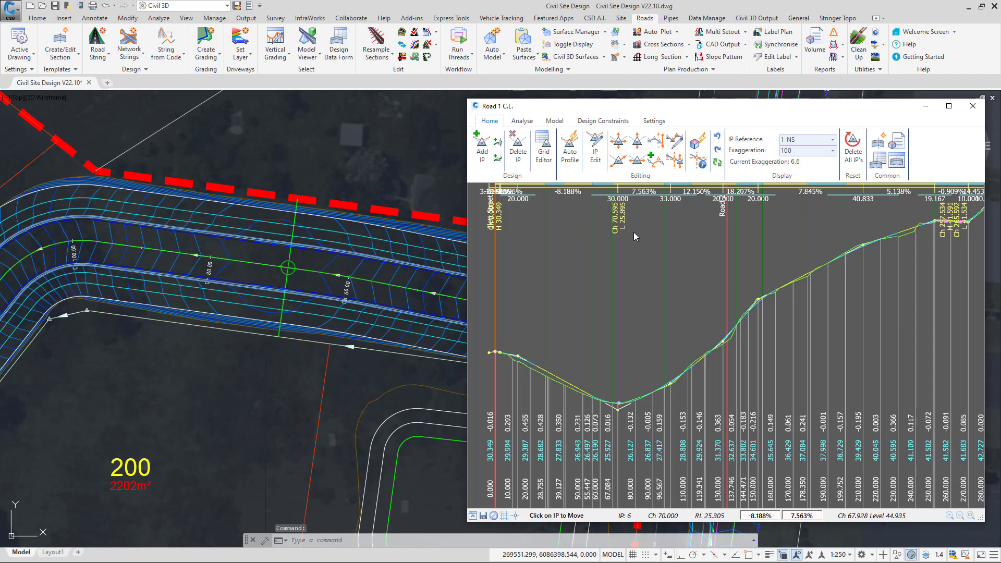
left_click(615, 406)
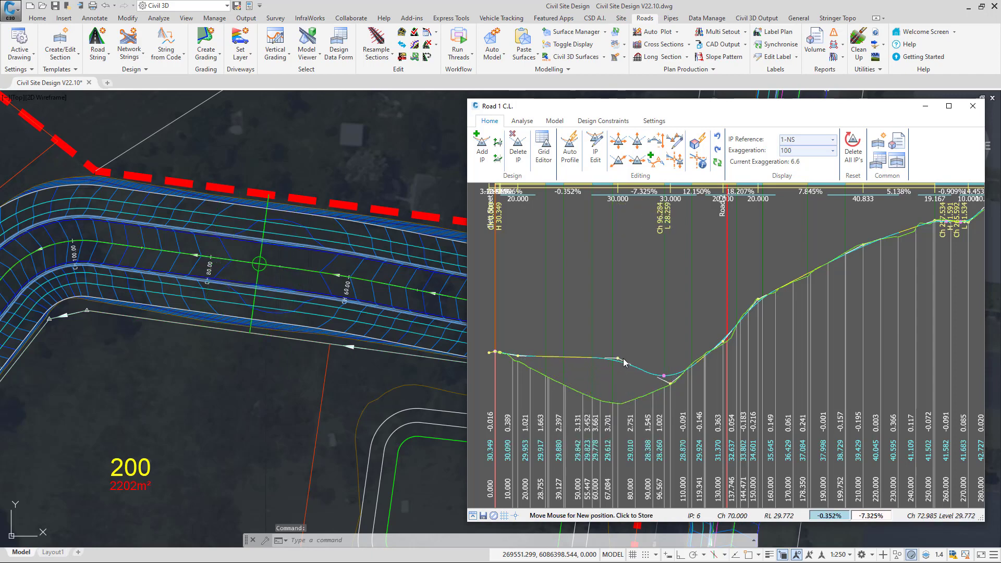
left_click(624, 364)
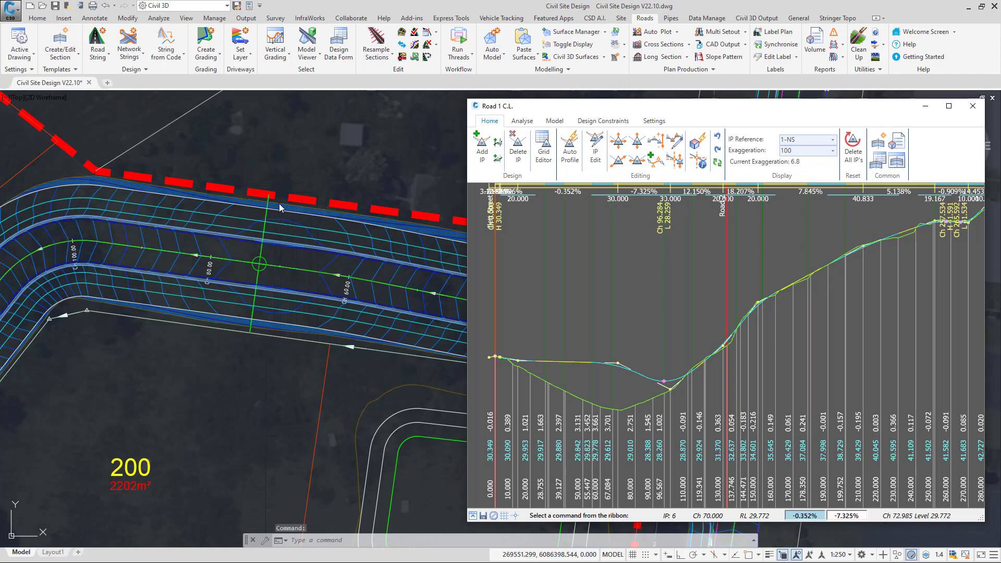
type("rea")
key("Return")
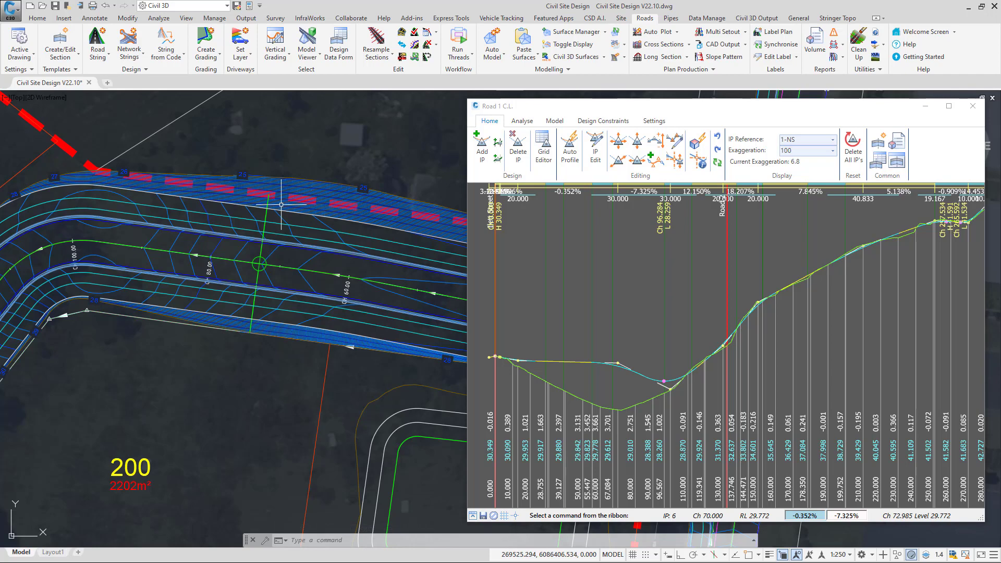
Set TotalModel to Fast Draw on and CAD Entities off, enable Drawing Cleanup on close, and clean up the preselected CAD output
left_click(575, 45)
left_click(618, 202)
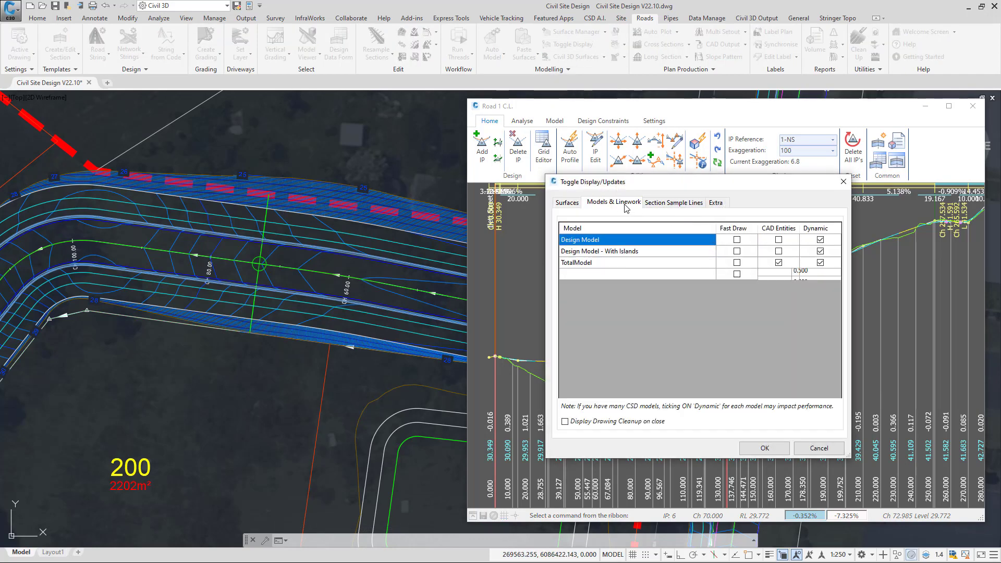
left_click(737, 262)
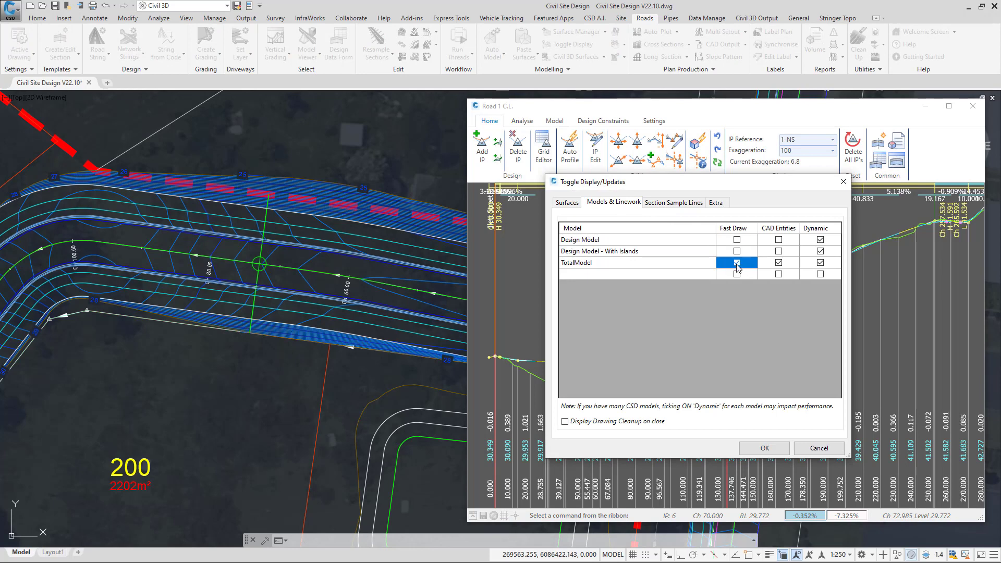
left_click(779, 263)
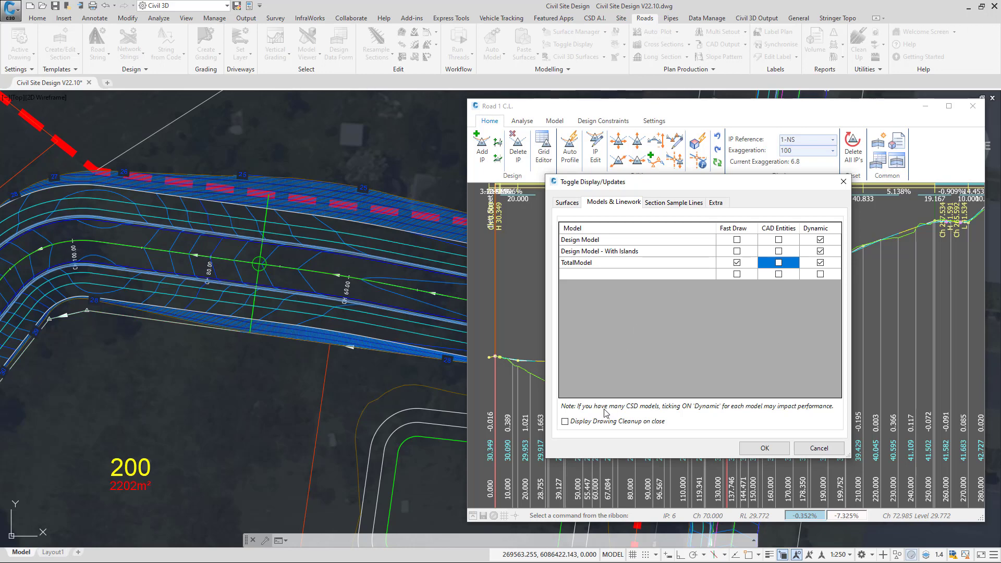
left_click(566, 422)
left_click(764, 449)
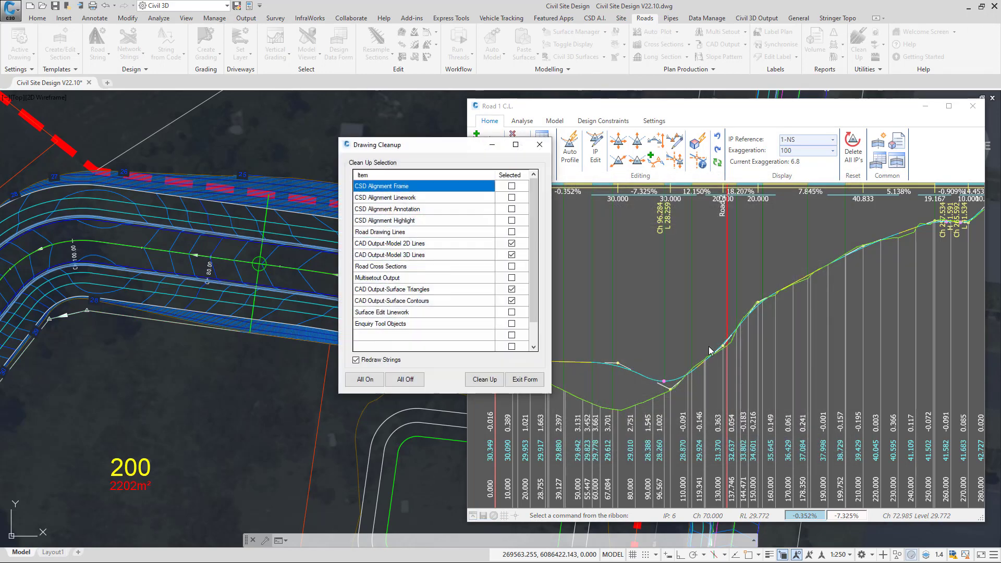
left_click(495, 382)
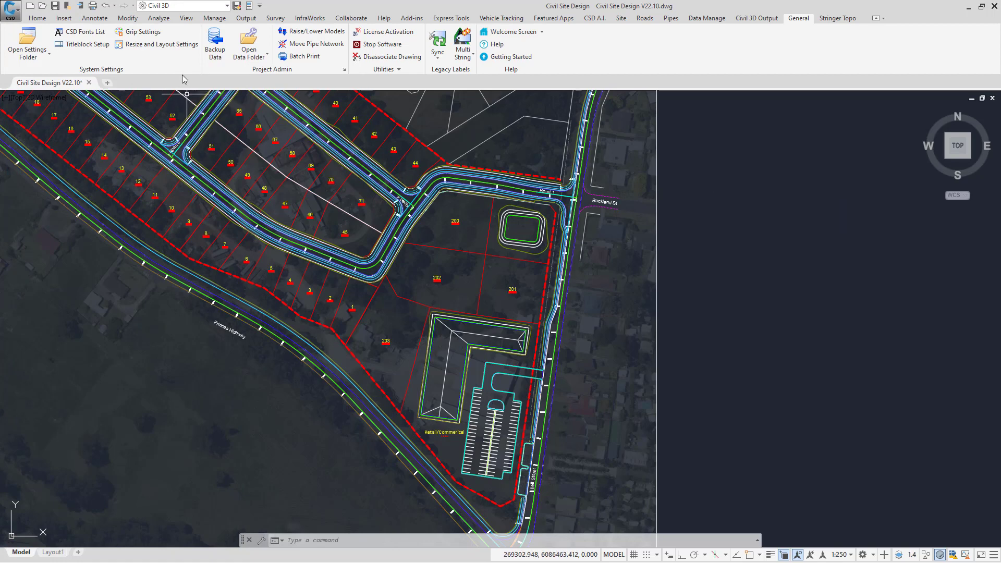
Review the resize and layout settings and generate a cross-section plotting preview for Ilett Street
left_click(155, 48)
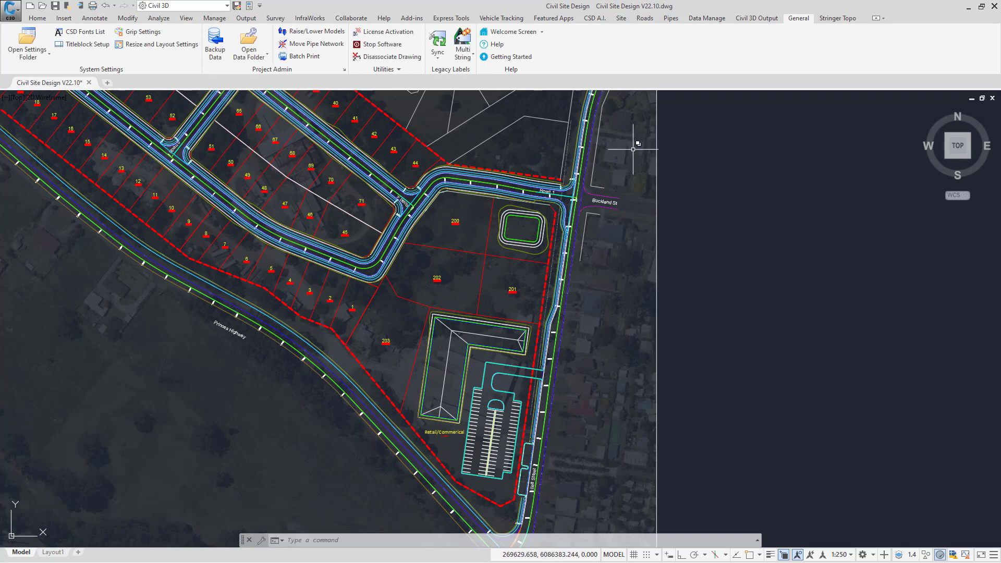
left_click(645, 17)
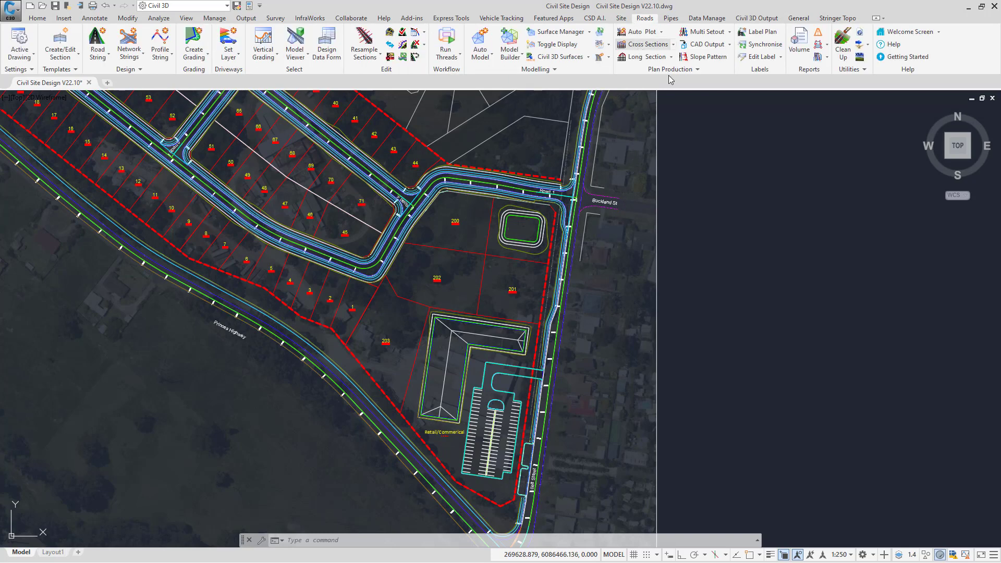
left_click(549, 355)
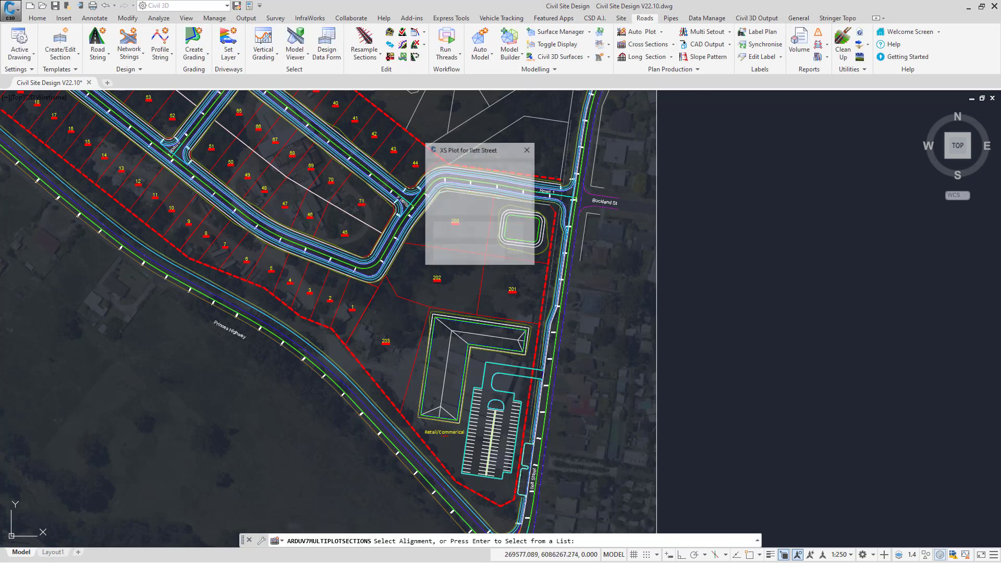
left_click(493, 187)
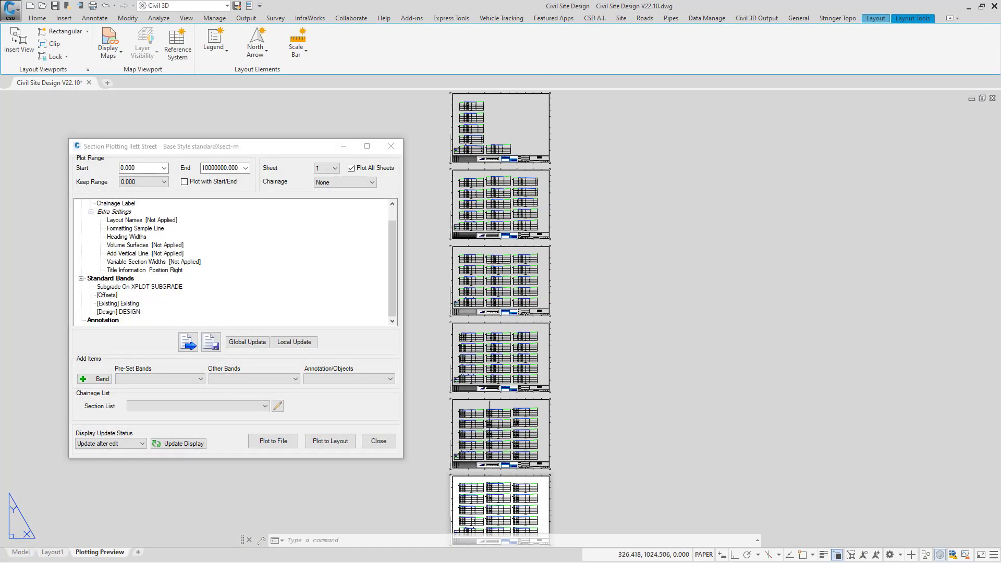
Plot all the previewed Ilett Street cross-section sheets to layouts and close the section plotting form
scroll(471, 282, "up", 4)
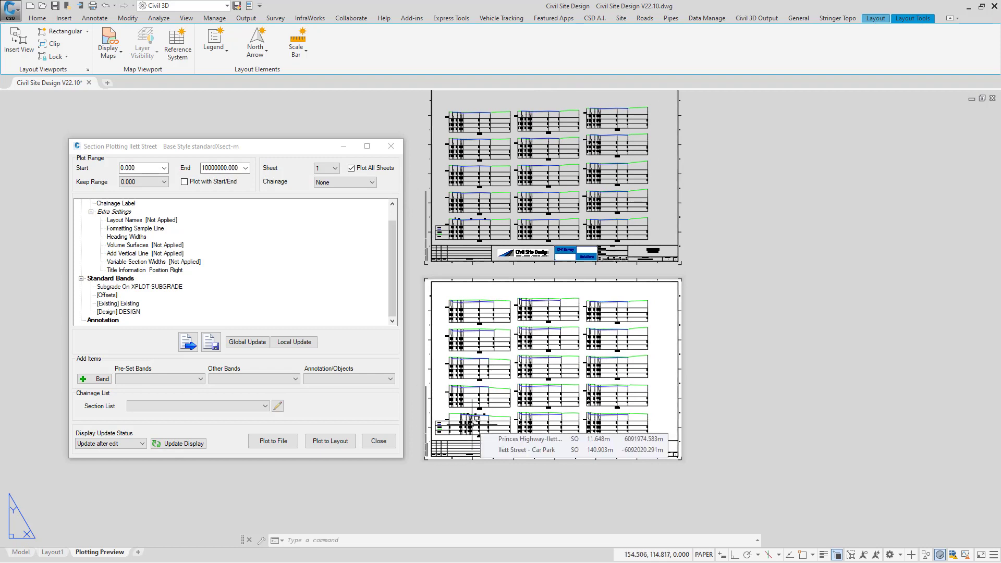
left_click(340, 442)
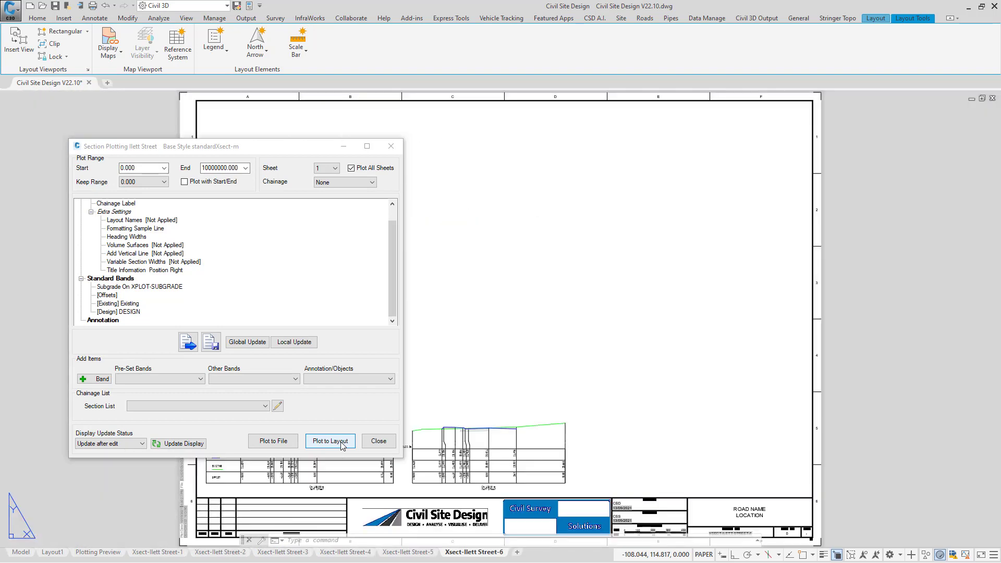
left_click(380, 442)
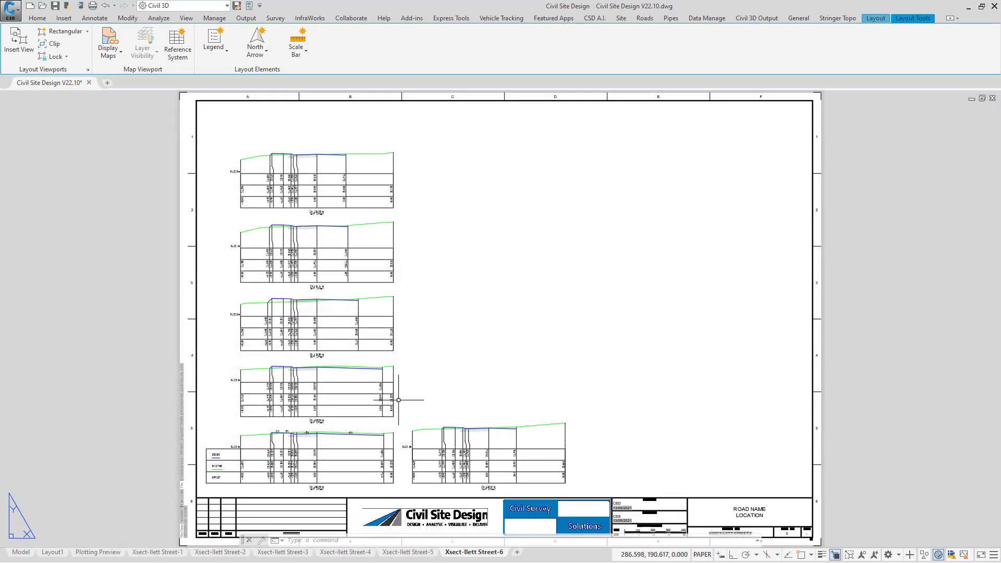
Set up a batch print with DWG To PDF.pc3 and the Project Plotted Files folder on the Desktop as output directory
left_click(798, 18)
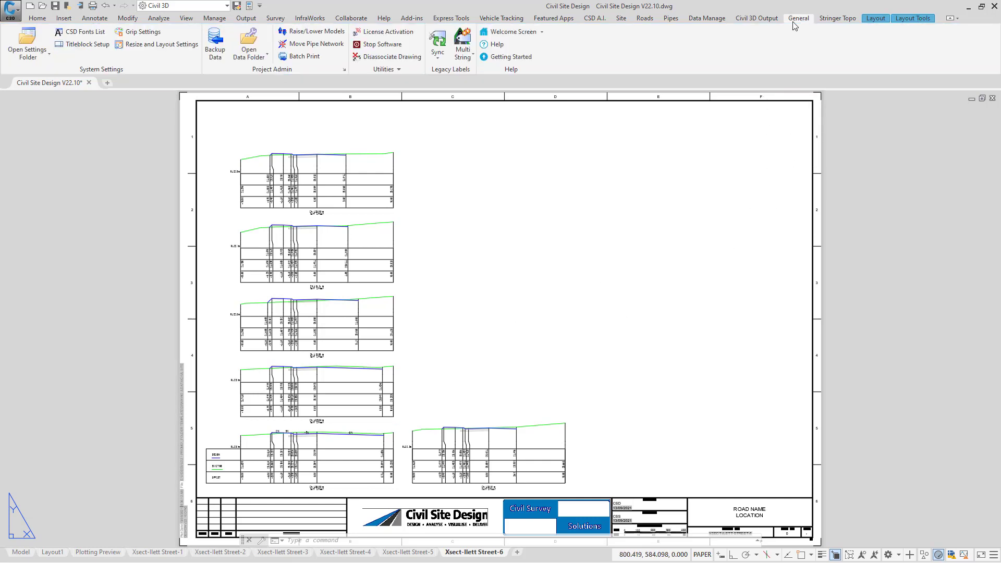
left_click(301, 56)
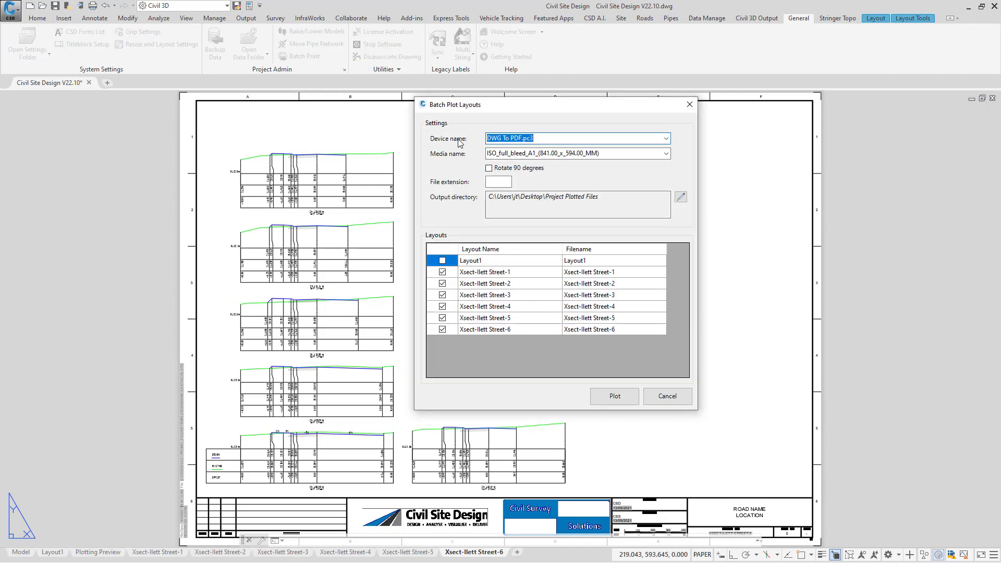
left_click(667, 139)
left_click(667, 140)
left_click(680, 198)
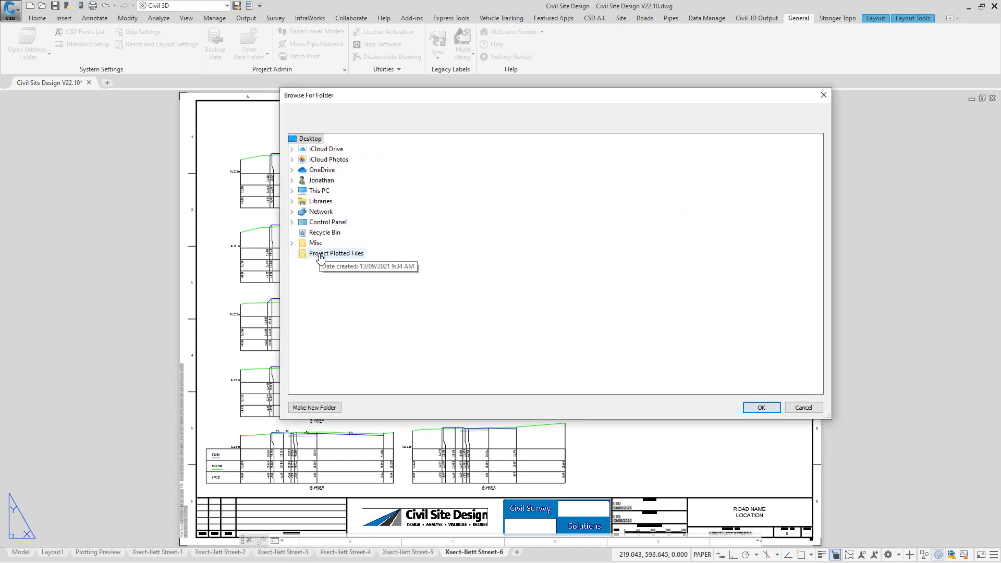
left_click(320, 255)
left_click(765, 409)
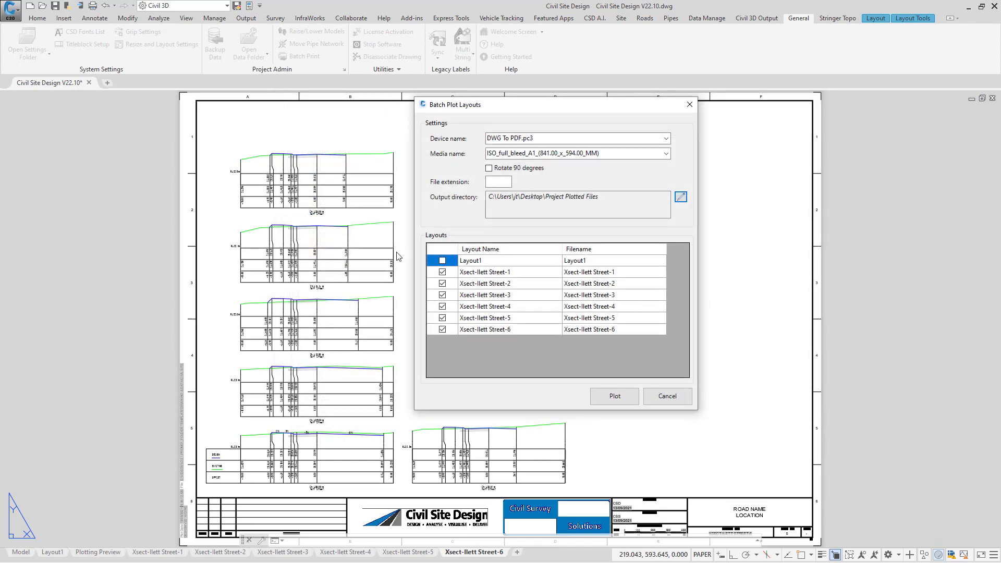
Plot layouts Xsect-Ilett Street-1 to Xsect-Ilett Street-6 to PDF and open Xsect-Ilett Street-1.pdf from the output folder
left_click(611, 397)
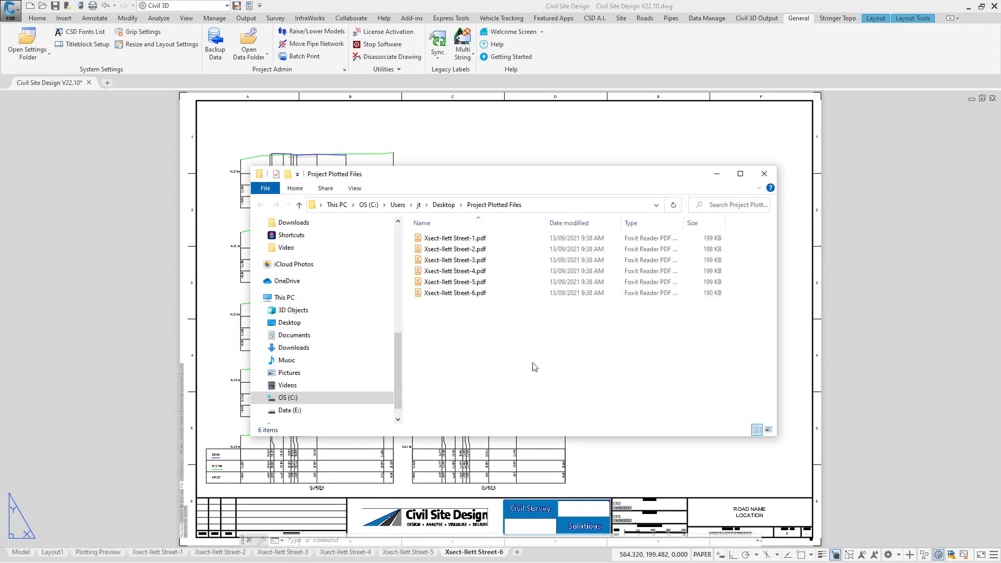
double_click(466, 238)
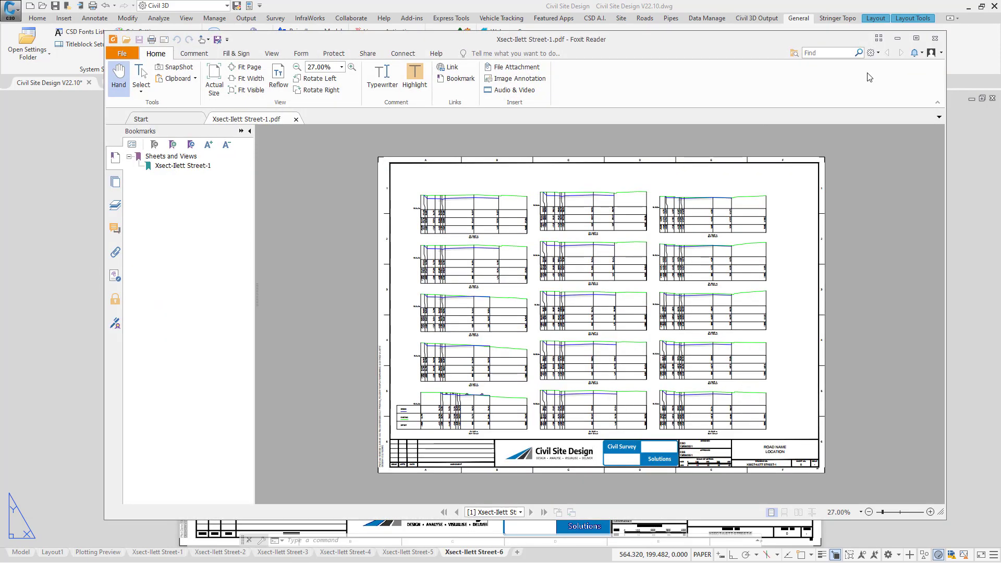